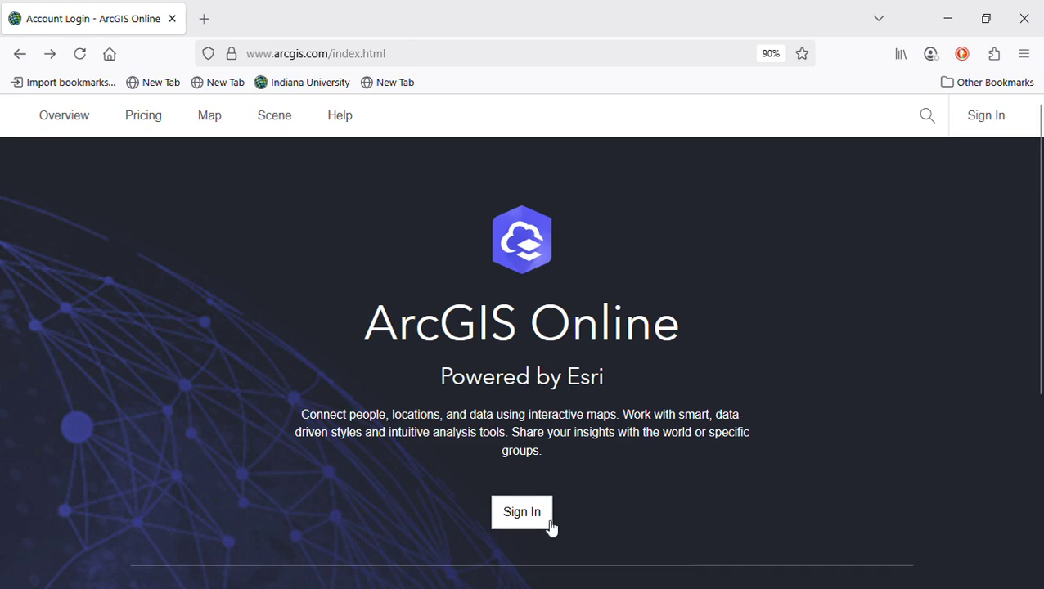
Step: Sign in to ArcGIS Online through the organization URL iu.maps.arcgis.com, submitting the prefilled university login
{"action": "left_click", "coordinate": [522, 513]}
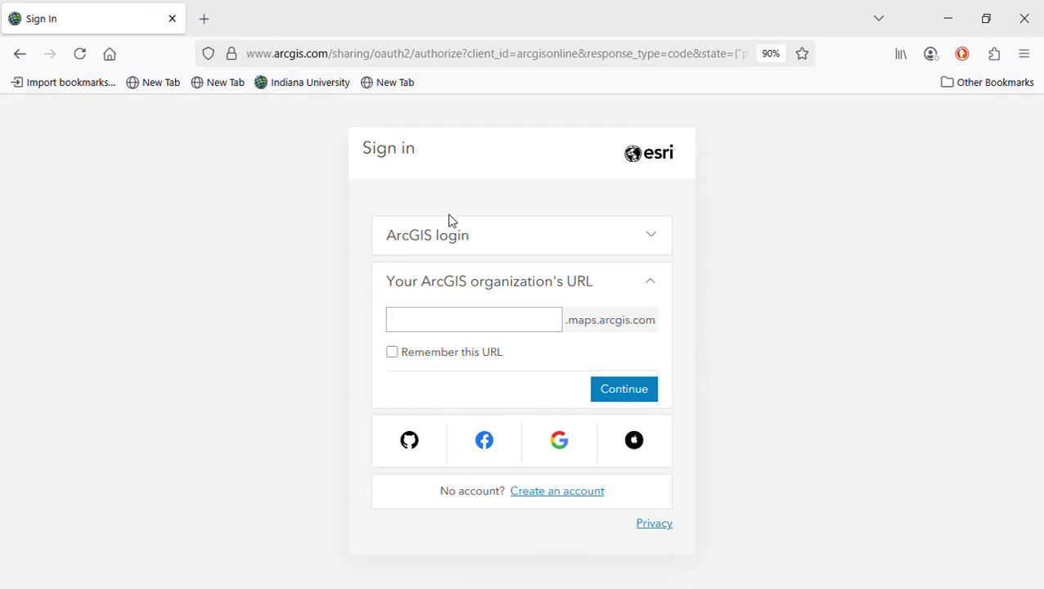
{"action": "left_click", "coordinate": [437, 236]}
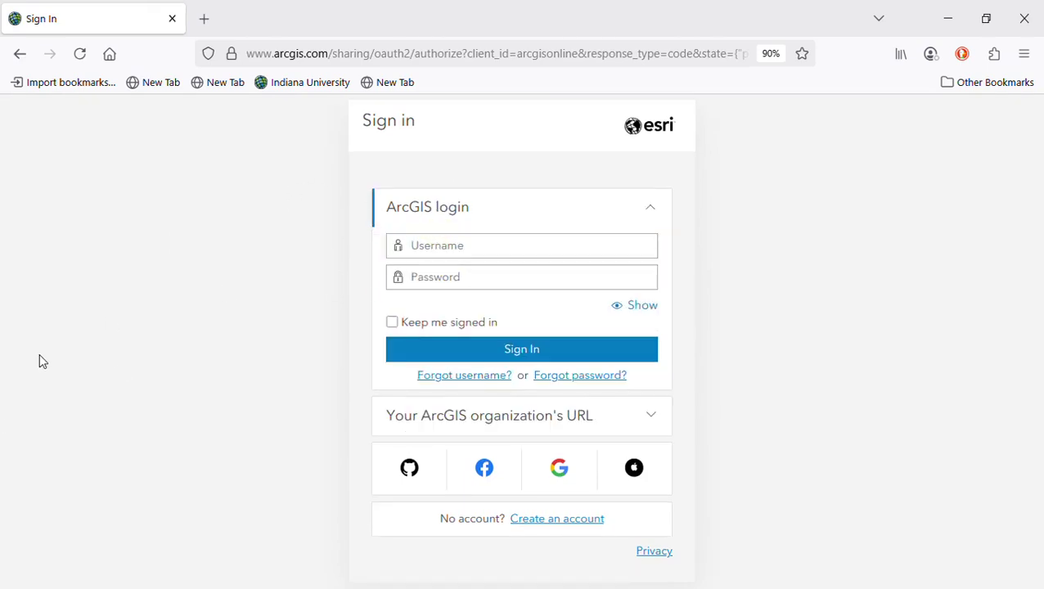
{"action": "left_click", "coordinate": [437, 420]}
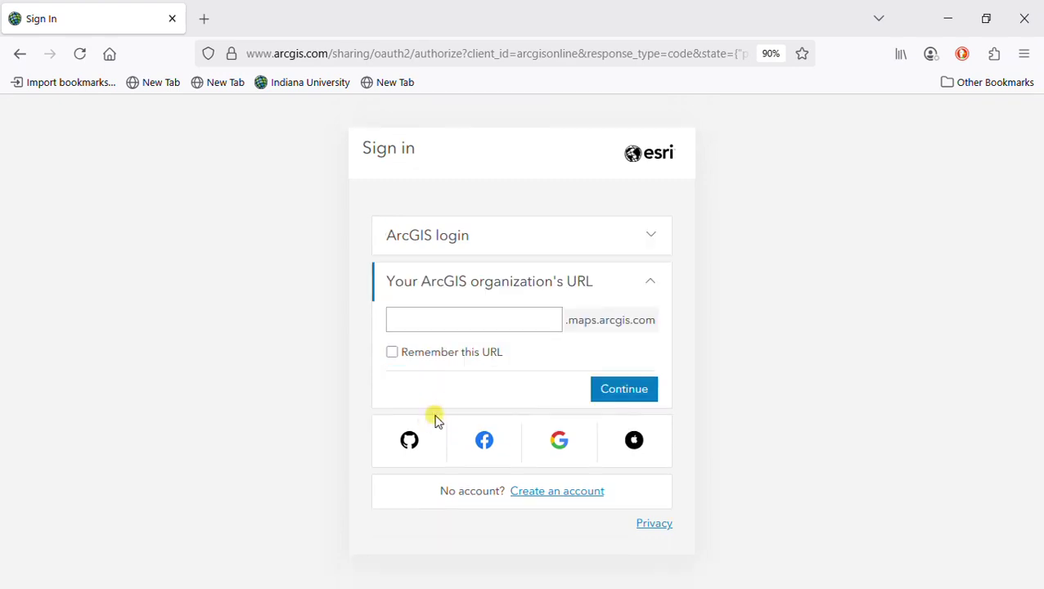
{"action": "left_click", "coordinate": [459, 325]}
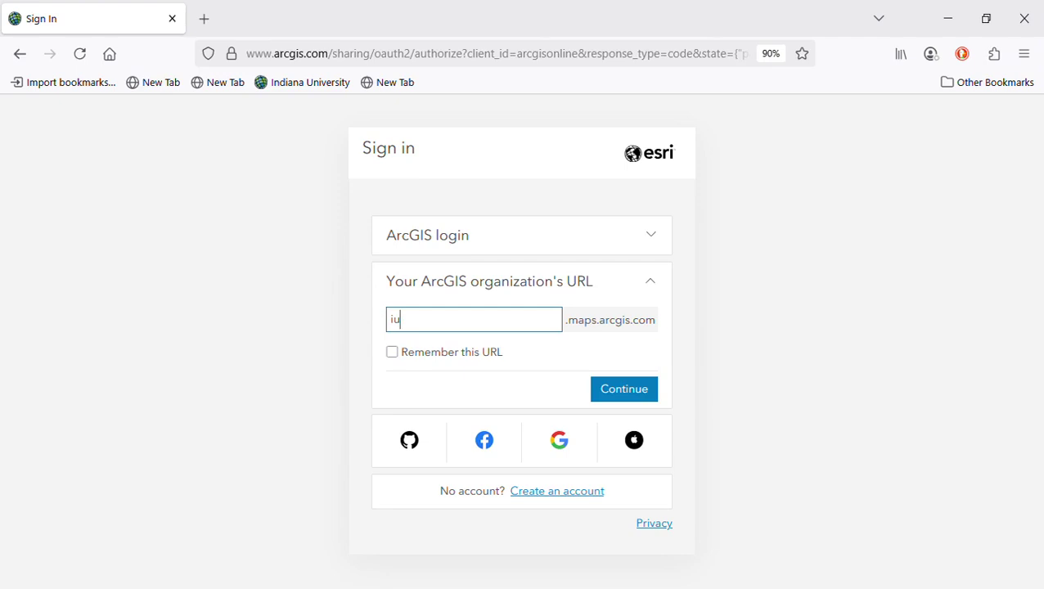
{"action": "left_click", "coordinate": [622, 390]}
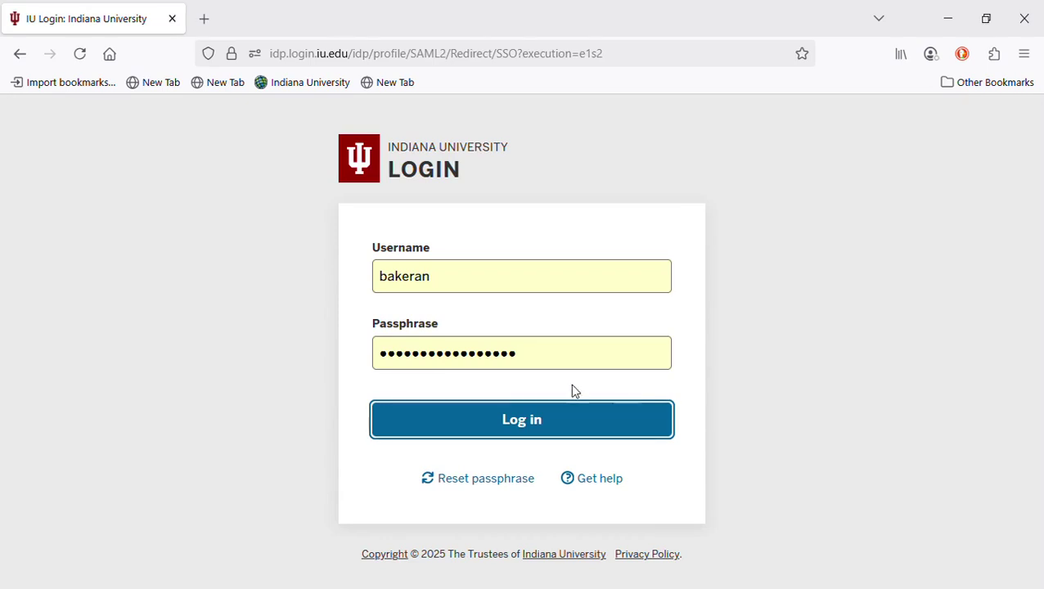
{"action": "left_click", "coordinate": [521, 421]}
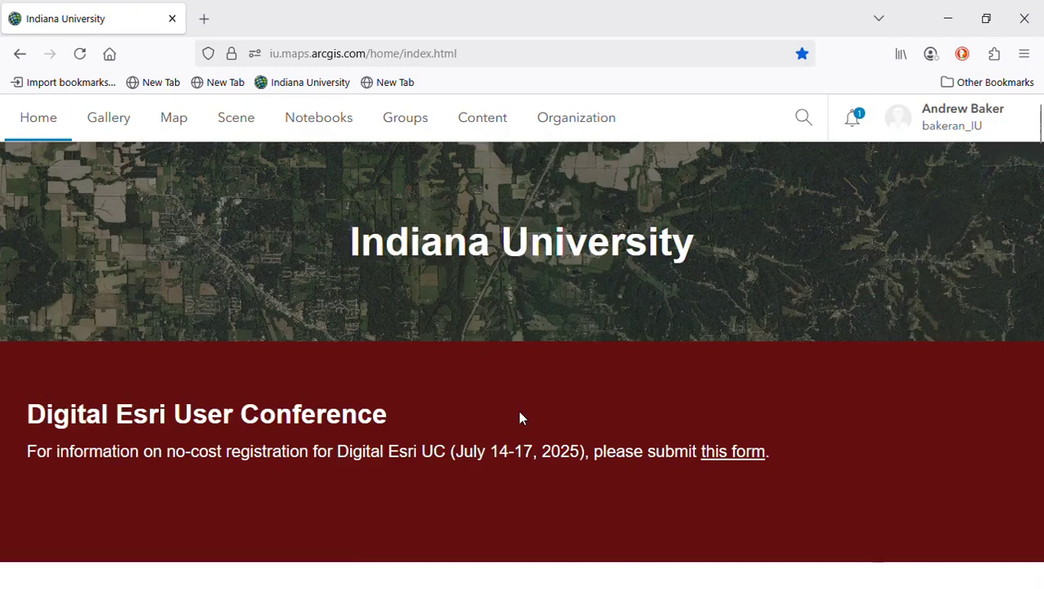
Step: Look over the organization's home page and open a new map in Map Viewer
{"action": "scroll", "coordinate": [510, 362], "scroll_direction": "down", "scroll_amount": 4}
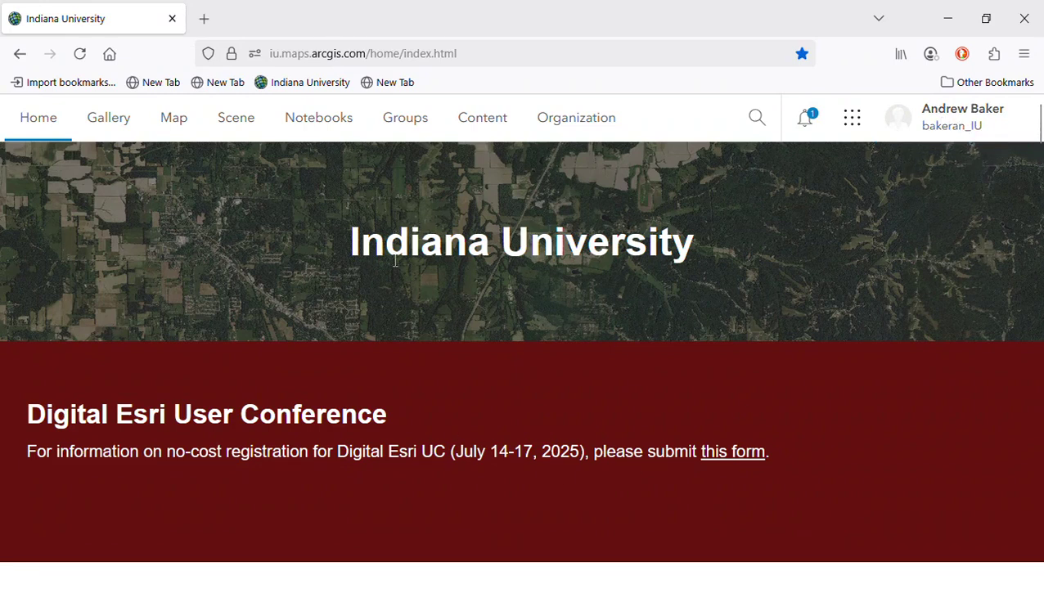
{"action": "scroll", "coordinate": [395, 261], "scroll_direction": "down", "scroll_amount": 15}
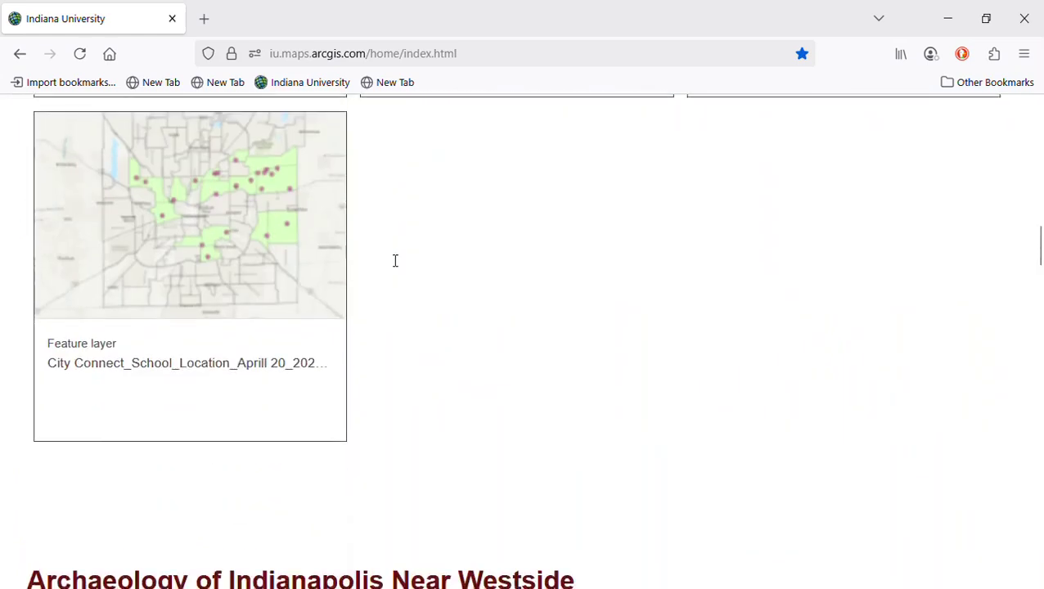
{"action": "scroll", "coordinate": [395, 260], "scroll_direction": "up", "scroll_amount": 15}
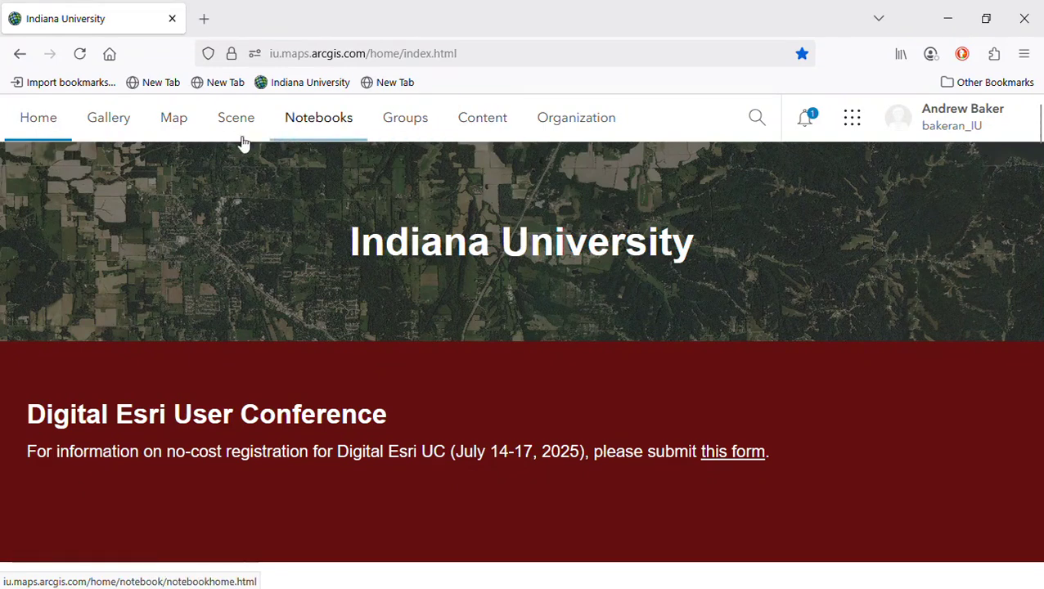
{"action": "left_click", "coordinate": [178, 123]}
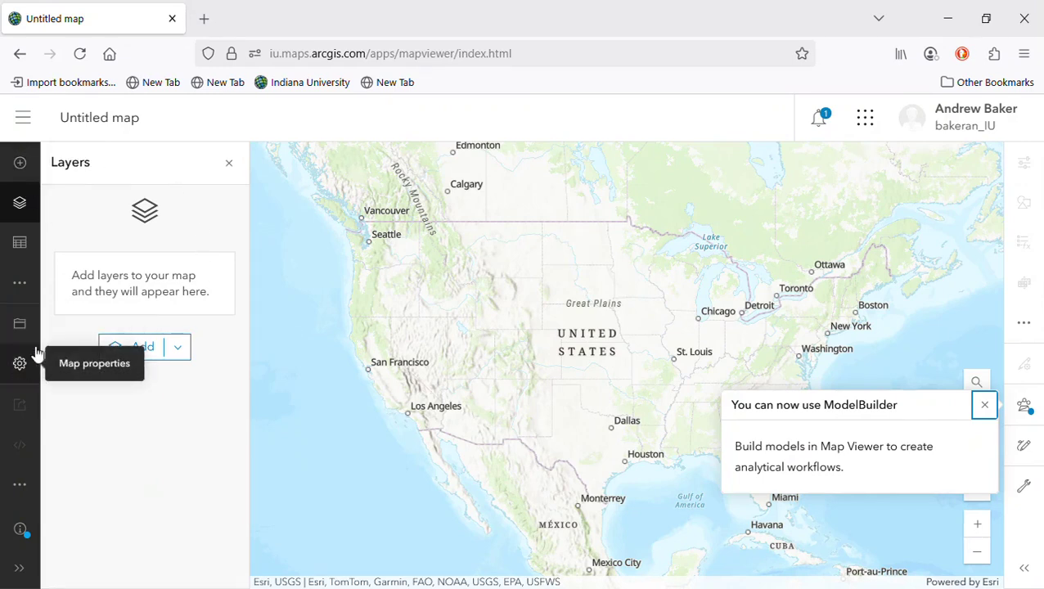
Step: Try the Environment Map basemap and switch the map's basemap to Human Geography Dark Map
{"action": "left_click", "coordinate": [24, 288]}
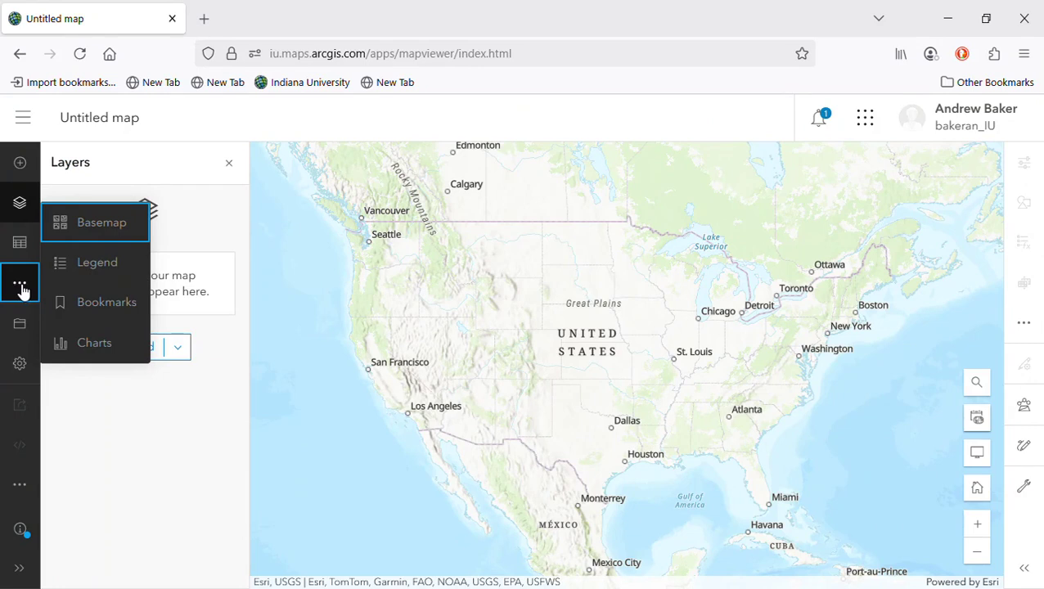
{"action": "left_click", "coordinate": [83, 230]}
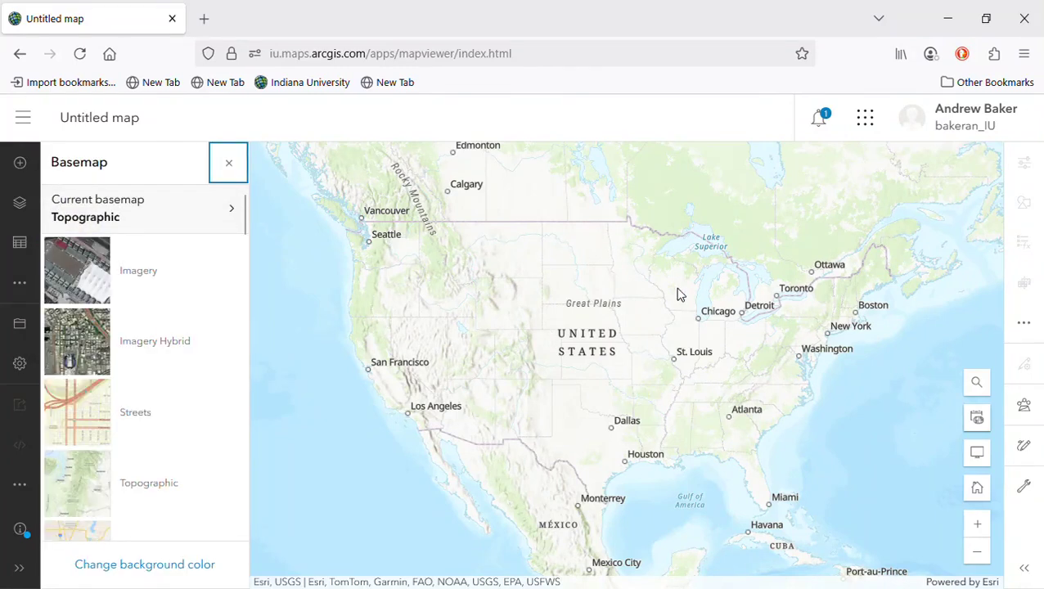
{"action": "scroll", "coordinate": [200, 408], "scroll_direction": "down", "scroll_amount": 2}
{"action": "scroll", "coordinate": [200, 409], "scroll_direction": "down", "scroll_amount": 15}
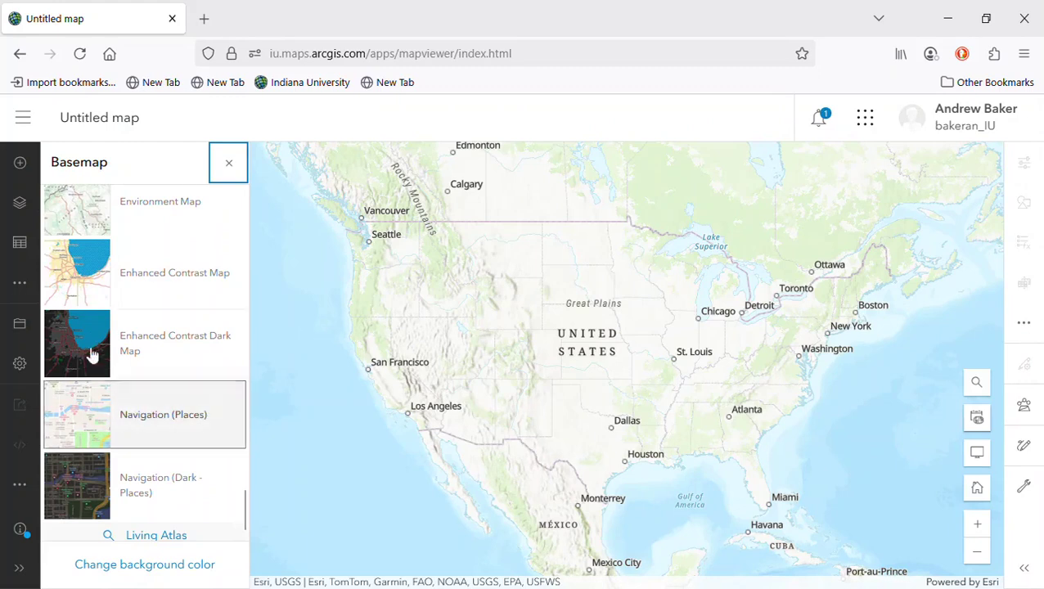
{"action": "left_click", "coordinate": [79, 226]}
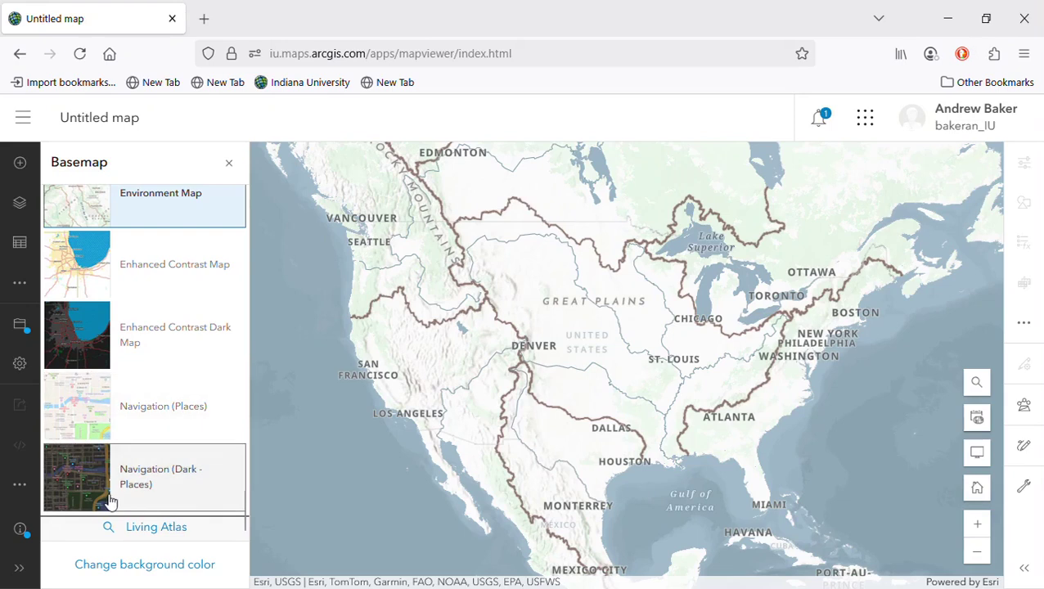
{"action": "scroll", "coordinate": [127, 358], "scroll_direction": "up", "scroll_amount": 10}
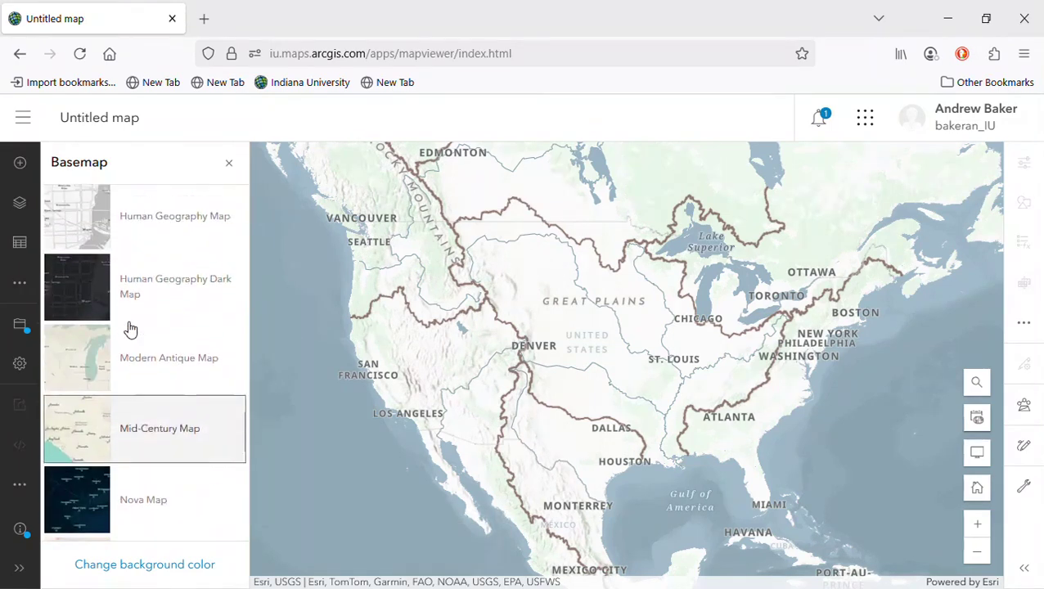
{"action": "left_click", "coordinate": [90, 396]}
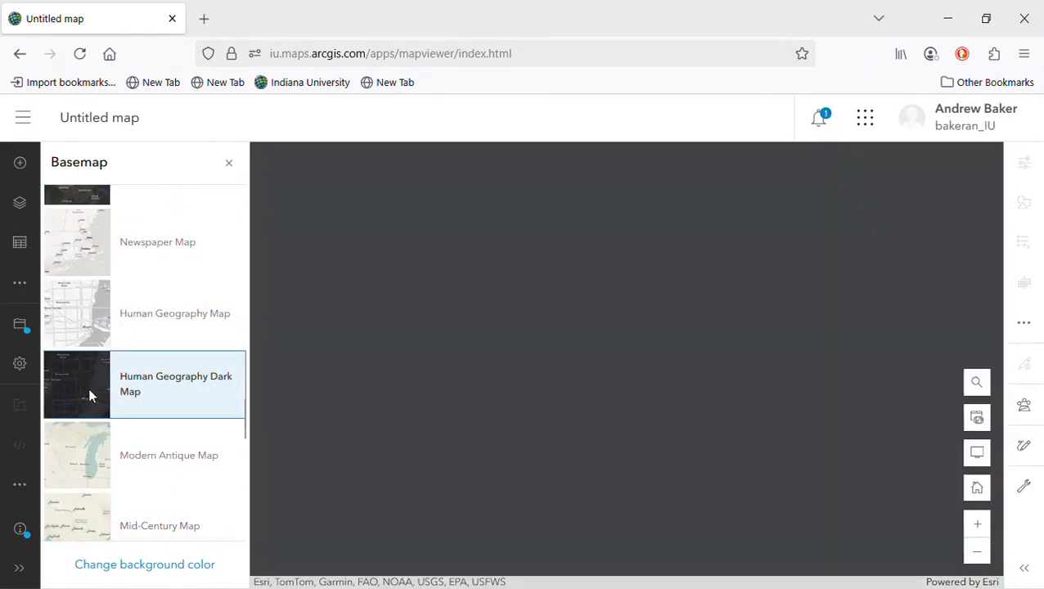
{"action": "scroll", "coordinate": [102, 338], "scroll_direction": "up", "scroll_amount": 5}
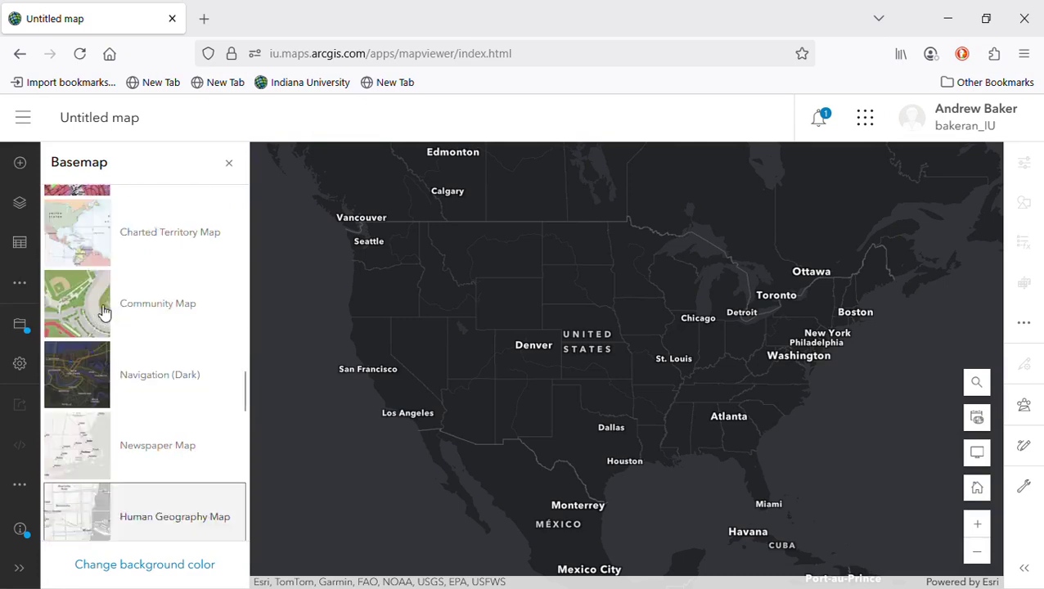
{"action": "scroll", "coordinate": [102, 311], "scroll_direction": "down", "scroll_amount": 15}
{"action": "scroll", "coordinate": [103, 311], "scroll_direction": "down", "scroll_amount": 5}
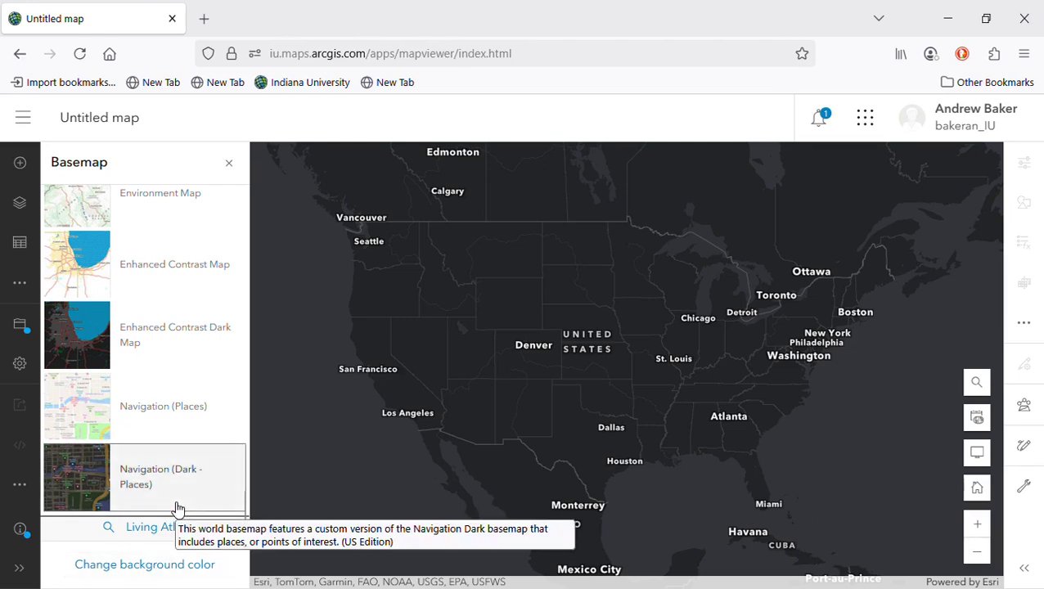
{"action": "scroll", "coordinate": [185, 479], "scroll_direction": "up", "scroll_amount": 5}
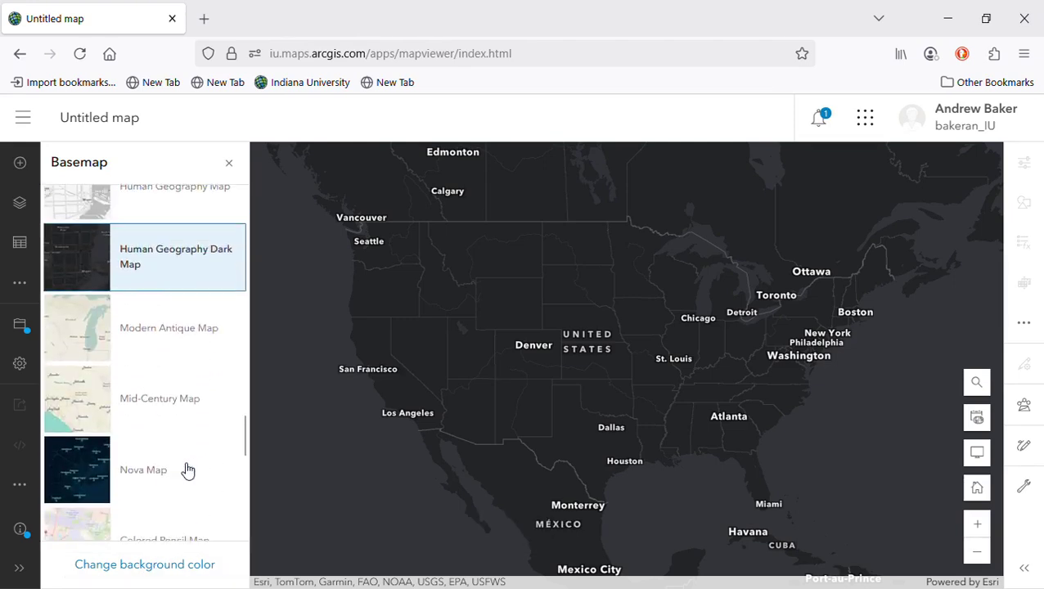
{"action": "scroll", "coordinate": [186, 468], "scroll_direction": "down", "scroll_amount": 5}
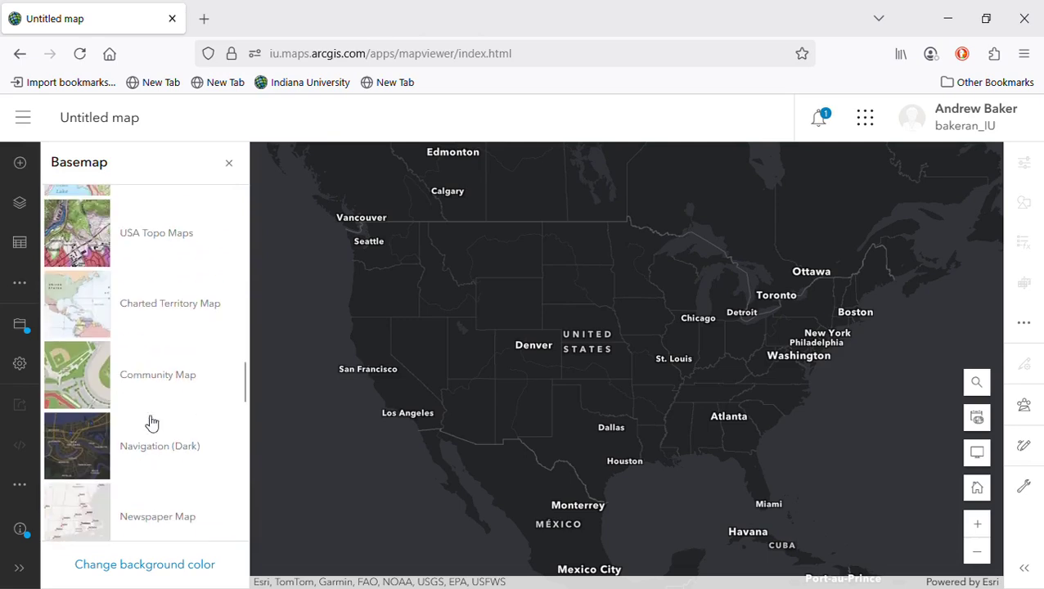
Step: Show the map's layers list and zoom the map in on La Porte in northern Indiana
{"action": "left_click", "coordinate": [20, 205]}
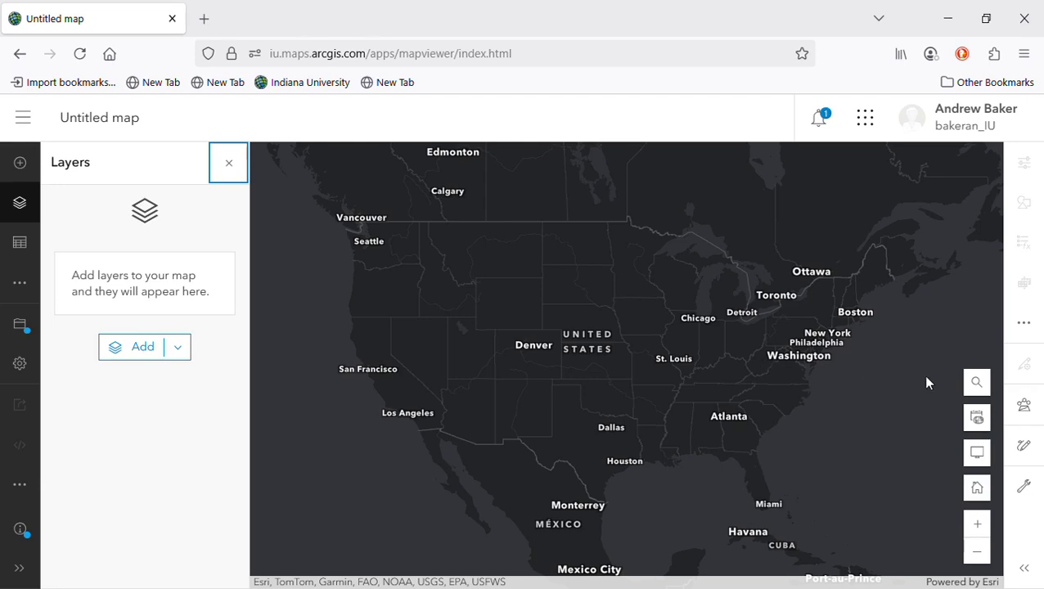
{"action": "scroll", "coordinate": [695, 344], "scroll_direction": "up", "scroll_amount": 1}
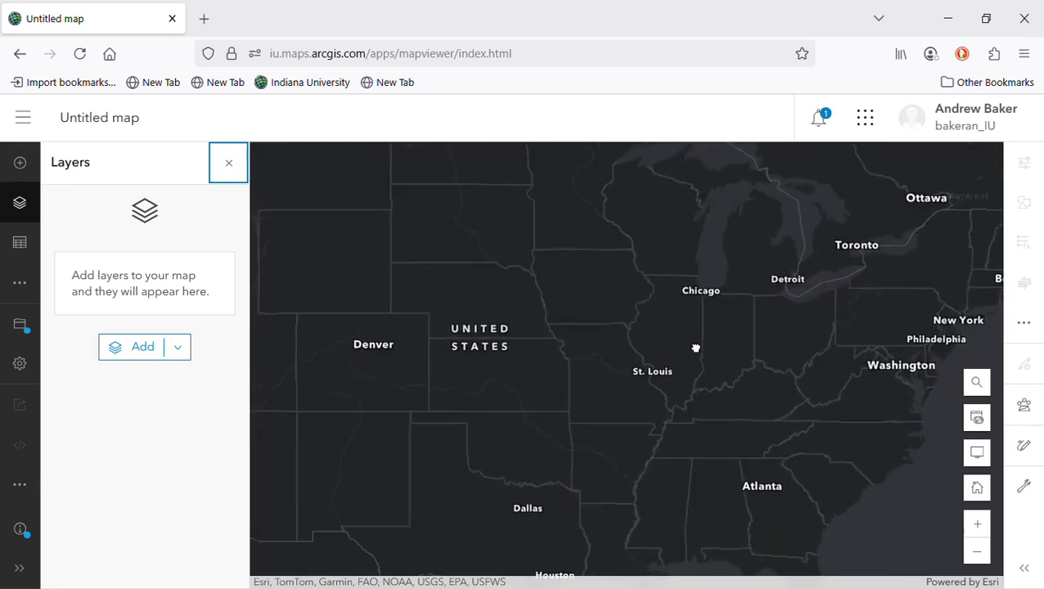
{"action": "left_click_drag", "start_coordinate": [702, 365], "coordinate": [583, 470]}
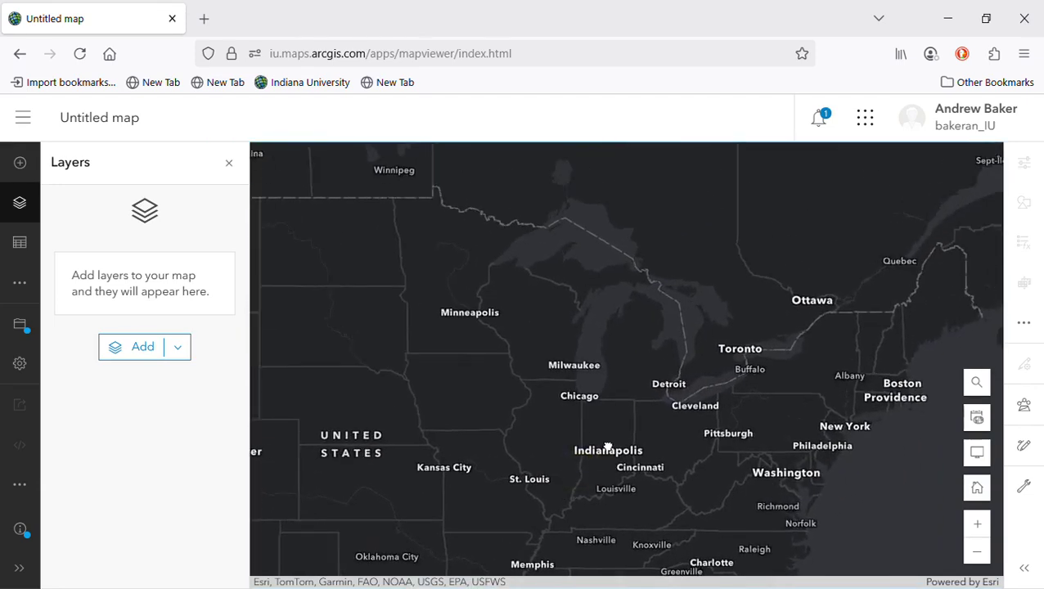
{"action": "scroll", "coordinate": [606, 448], "scroll_direction": "up", "scroll_amount": 3}
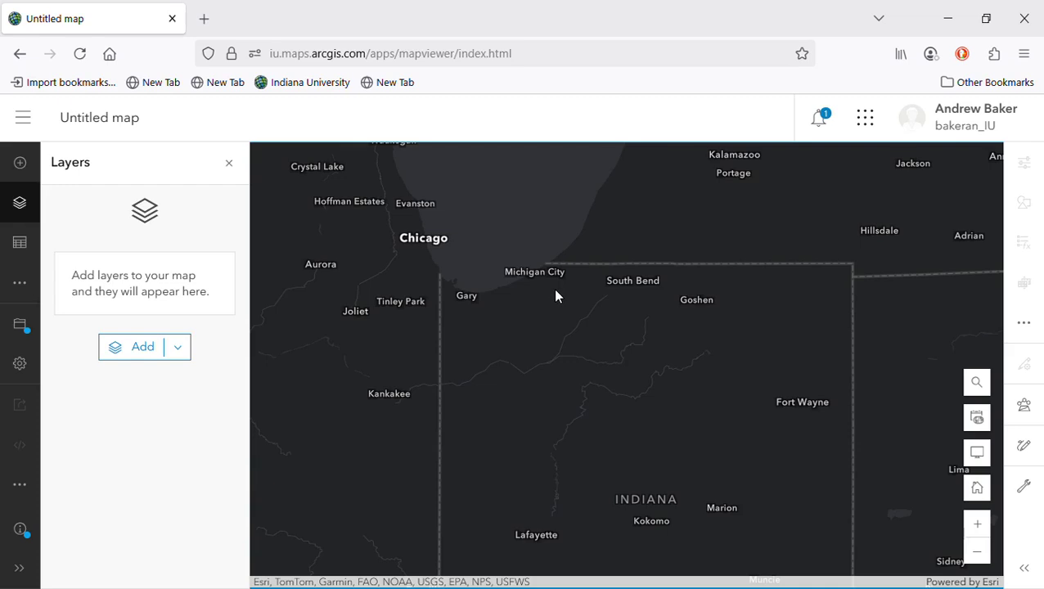
{"action": "scroll", "coordinate": [556, 296], "scroll_direction": "up", "scroll_amount": 3}
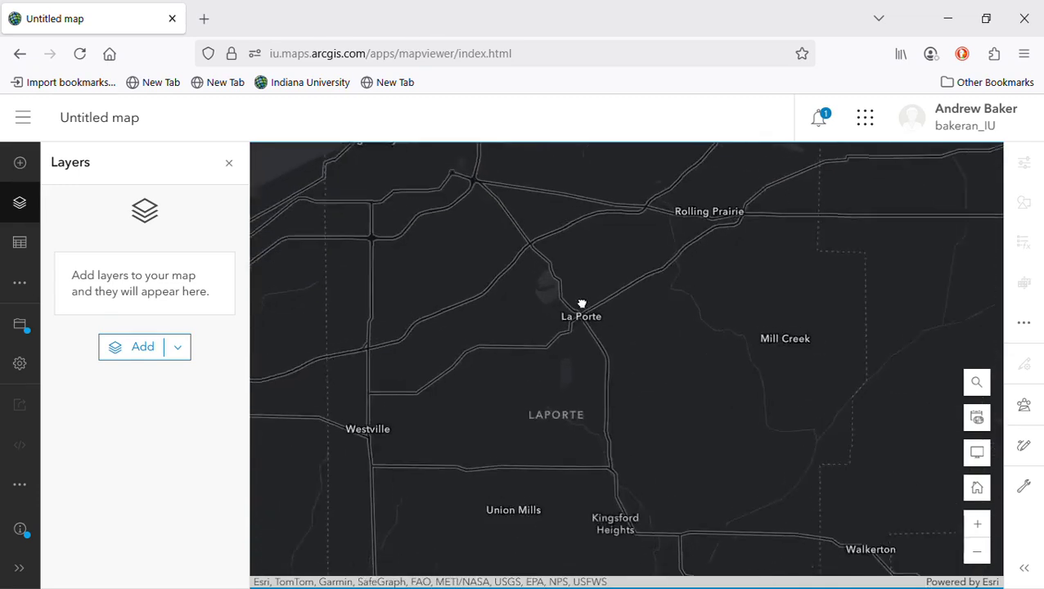
{"action": "scroll", "coordinate": [582, 303], "scroll_direction": "up", "scroll_amount": 2}
{"action": "mouse_move", "coordinate": [564, 336]}
{"action": "left_mouse_down"}
{"action": "mouse_move", "coordinate": [588, 287]}
{"action": "mouse_move", "coordinate": [576, 345]}
{"action": "left_mouse_up"}
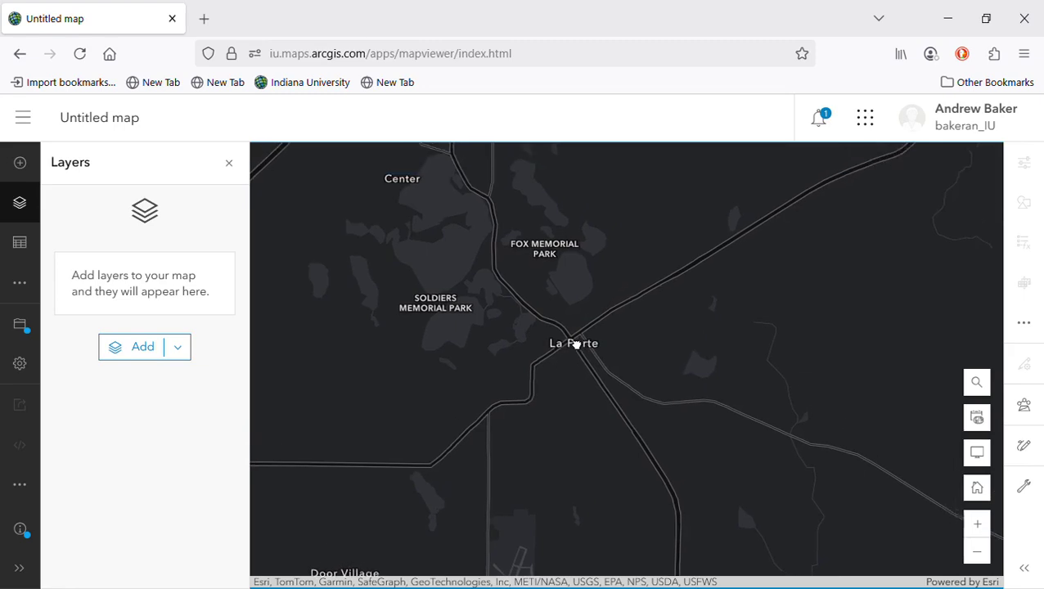
{"action": "scroll", "coordinate": [582, 339], "scroll_direction": "down", "scroll_amount": 2}
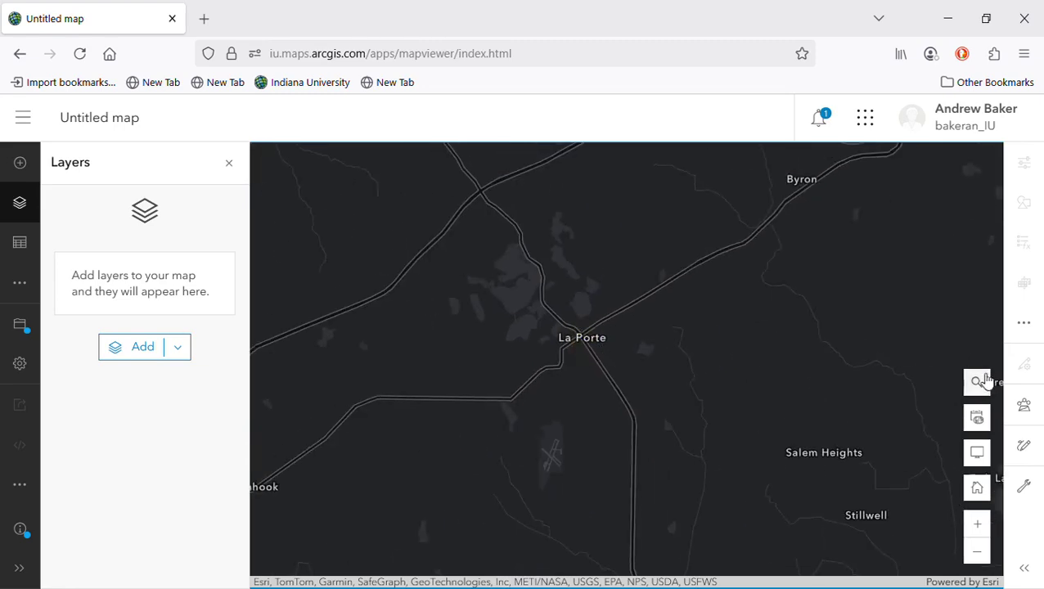
Step: Search the map for "la porte, indiana", go to La Porte, IN, USA, and dismiss the search result
{"action": "left_click", "coordinate": [979, 382]}
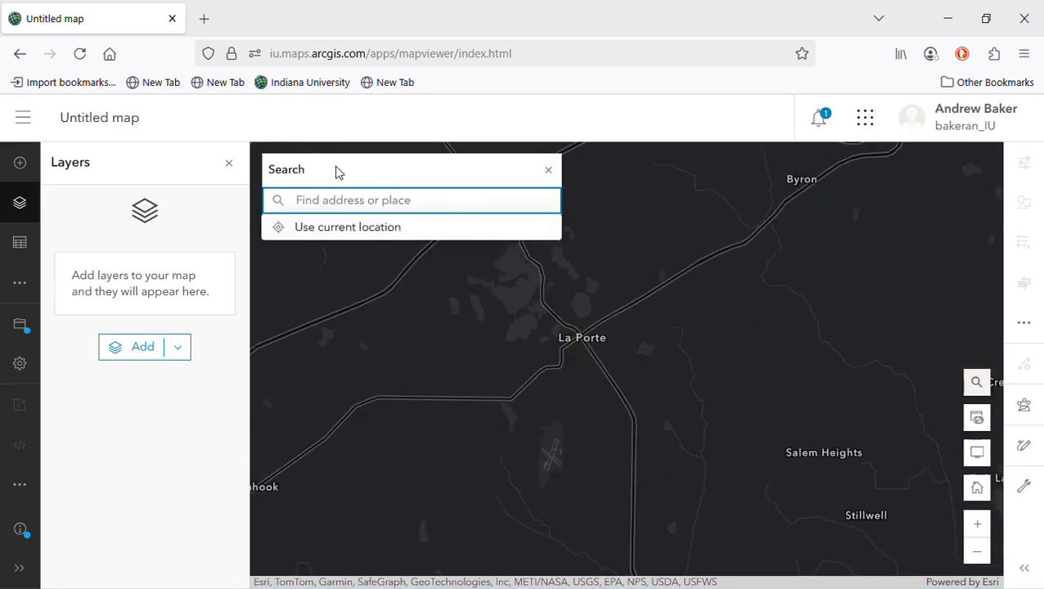
{"action": "type", "text": "la porte, indiana"}
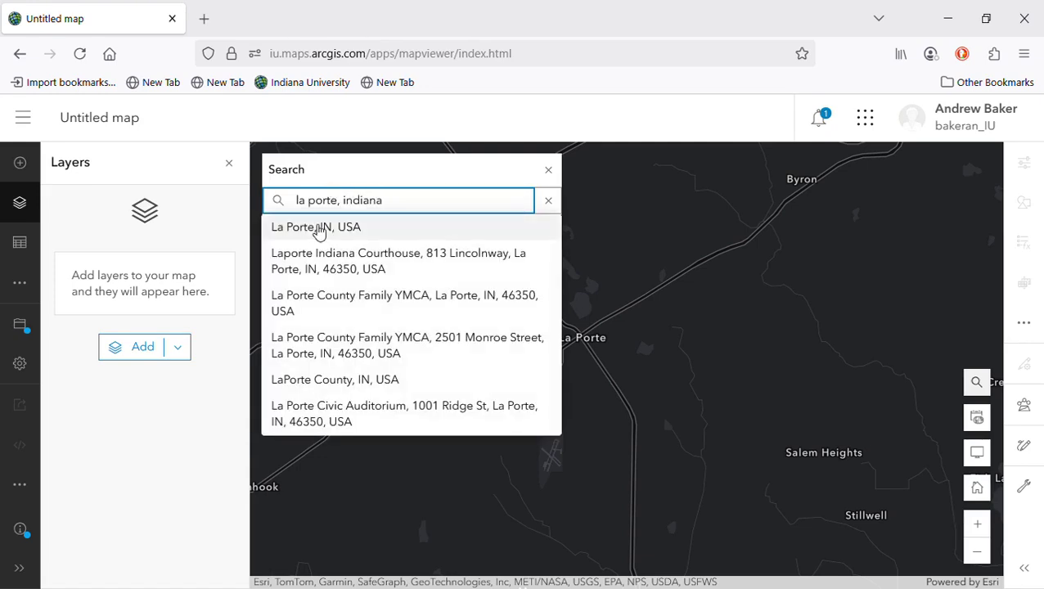
{"action": "left_click", "coordinate": [318, 229]}
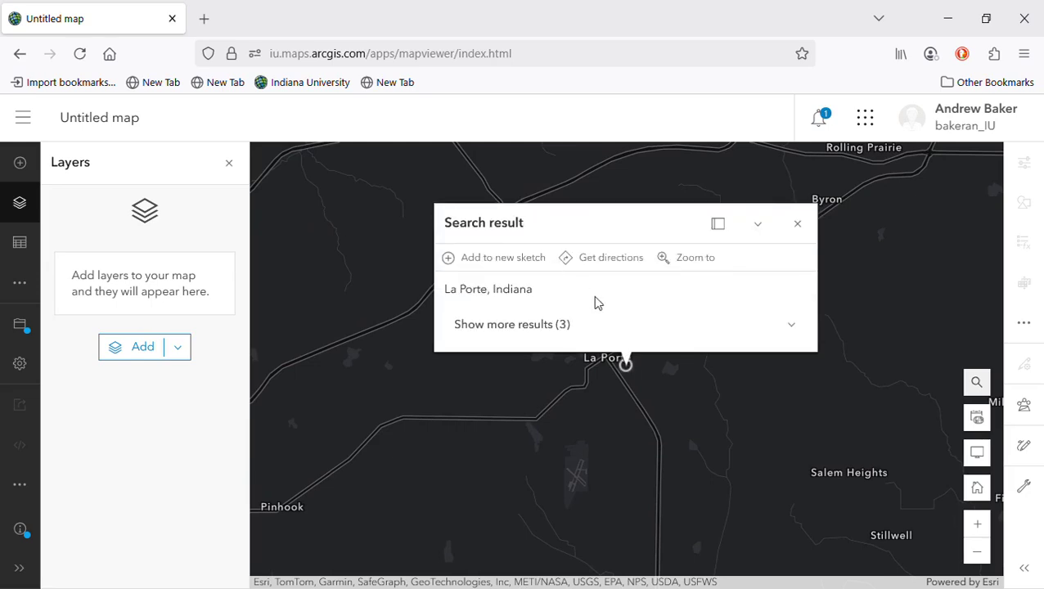
{"action": "left_click", "coordinate": [798, 224]}
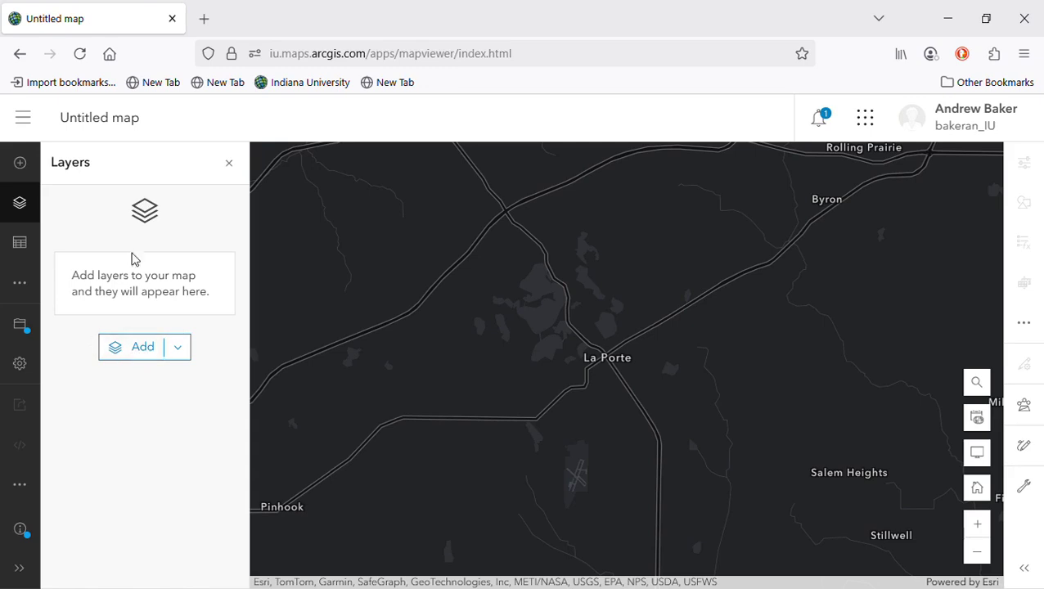
Step: Browse for layers to add to the map, with ArcGIS Online as the content source
{"action": "left_click", "coordinate": [178, 356]}
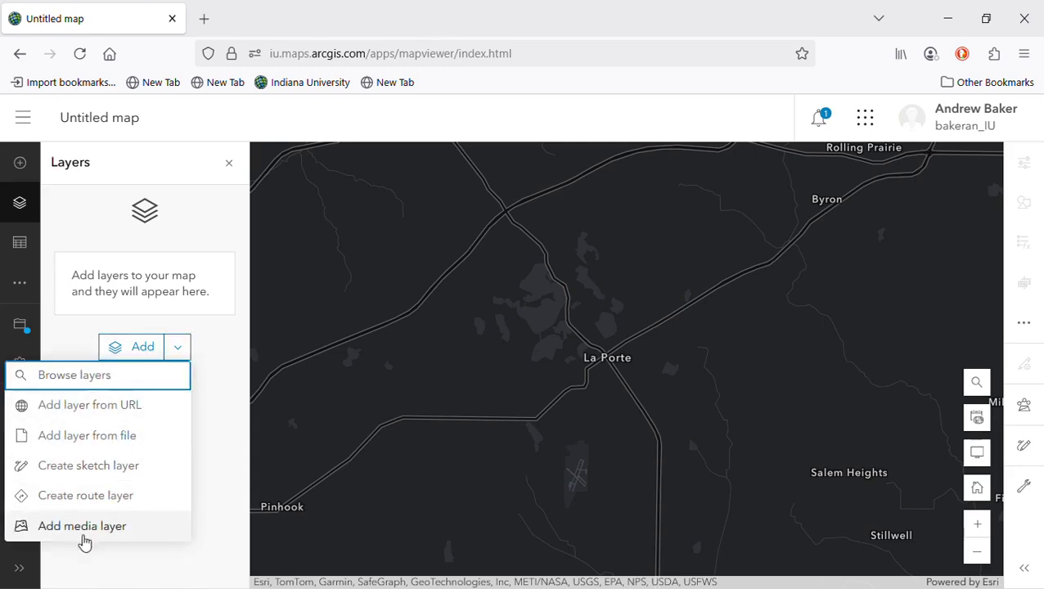
{"action": "left_click", "coordinate": [93, 379]}
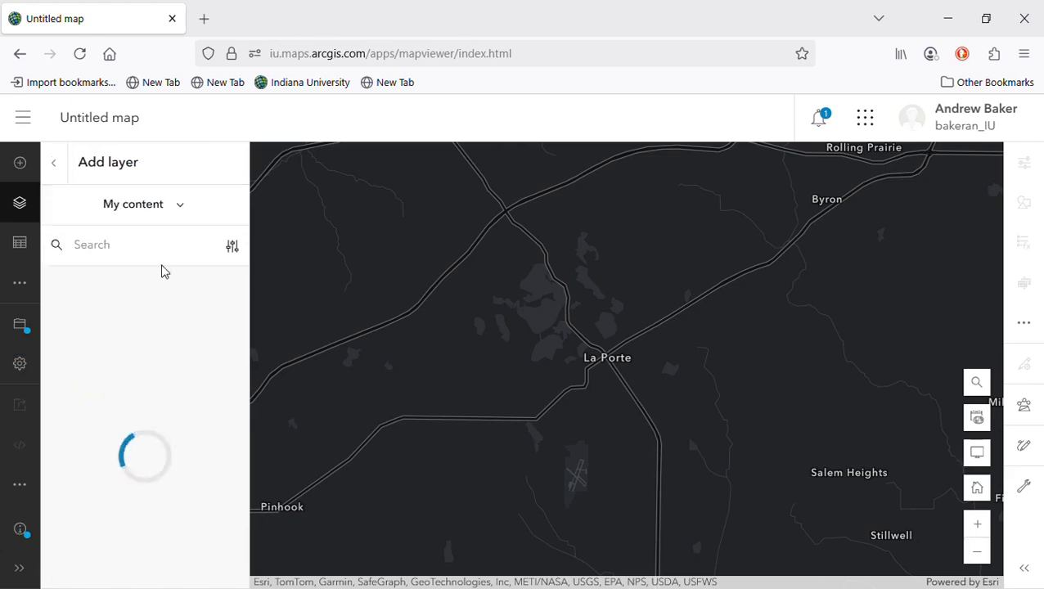
{"action": "left_click", "coordinate": [180, 206]}
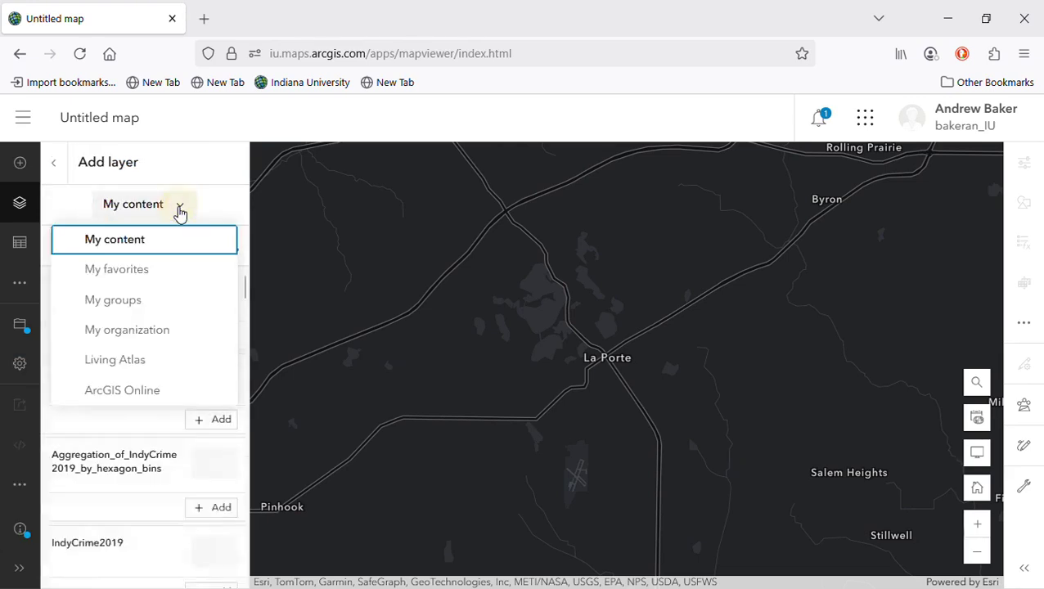
{"action": "left_click", "coordinate": [146, 392]}
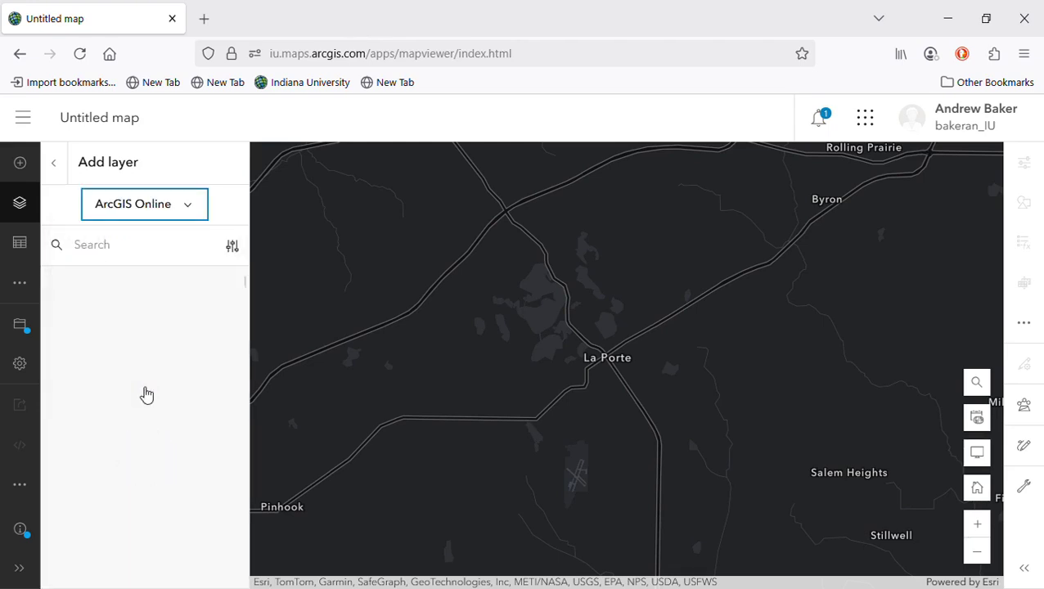
Step: Search ArcGIS Online for "usa block groups", add the USA Census Block Group Boundaries layer to the map, and return to the layers list
{"action": "left_click", "coordinate": [98, 244]}
{"action": "type", "text": "usa block groups"}
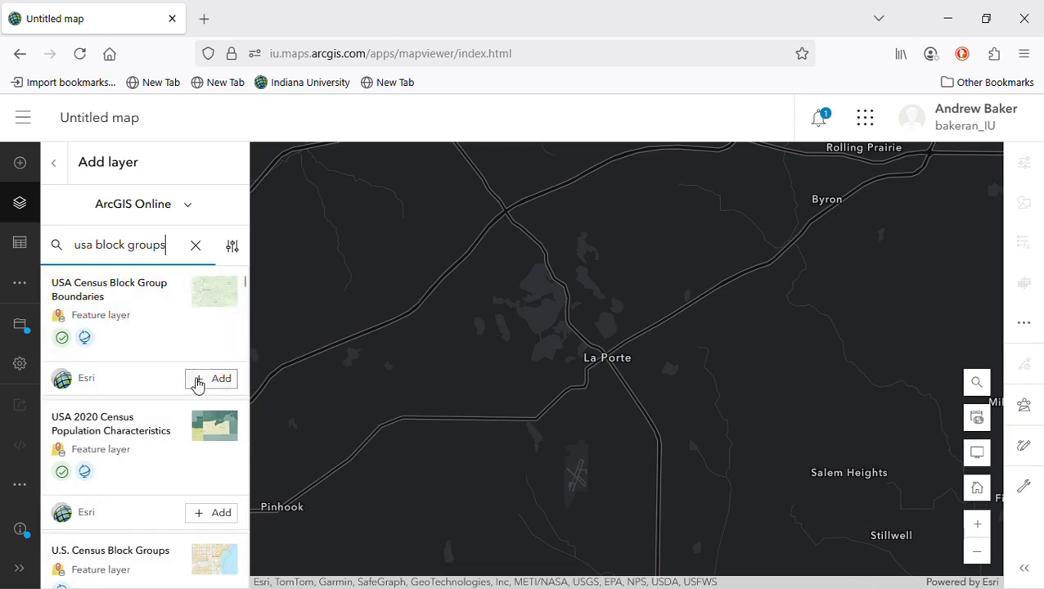
{"action": "left_click", "coordinate": [220, 380]}
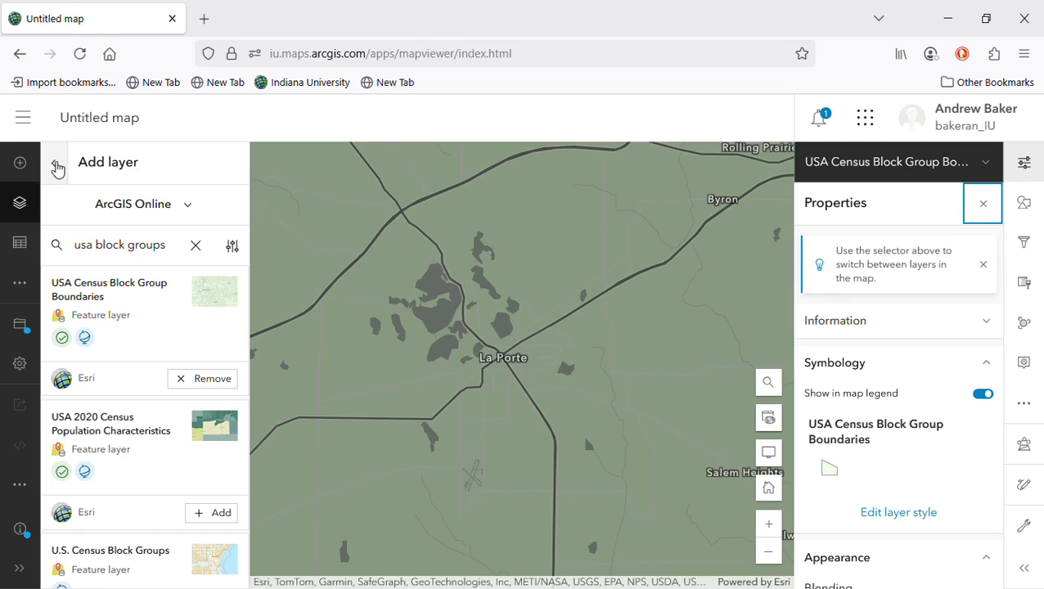
{"action": "left_click", "coordinate": [56, 166]}
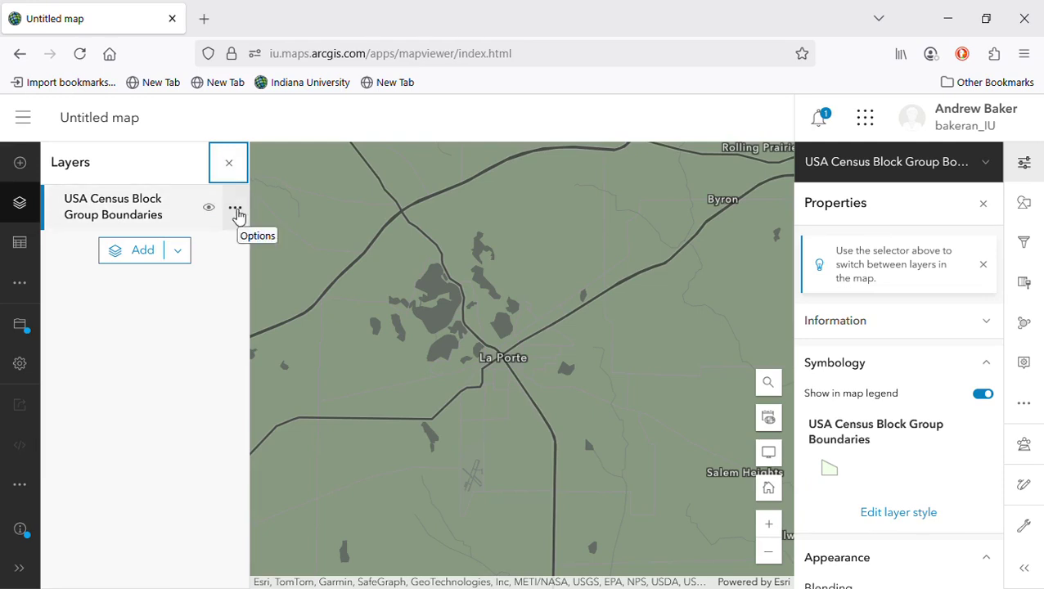
Step: Examine the attribute table of the USA Census Block Group Boundaries layer, including its FIPS code, population, density and area fields, and close it
{"action": "left_click", "coordinate": [235, 211]}
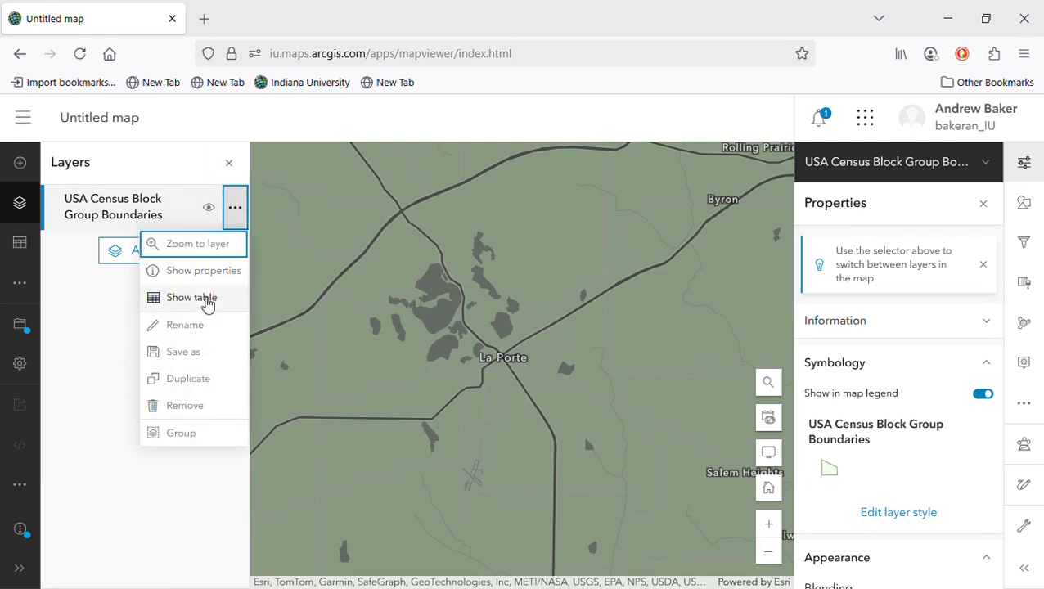
{"action": "left_click", "coordinate": [206, 299]}
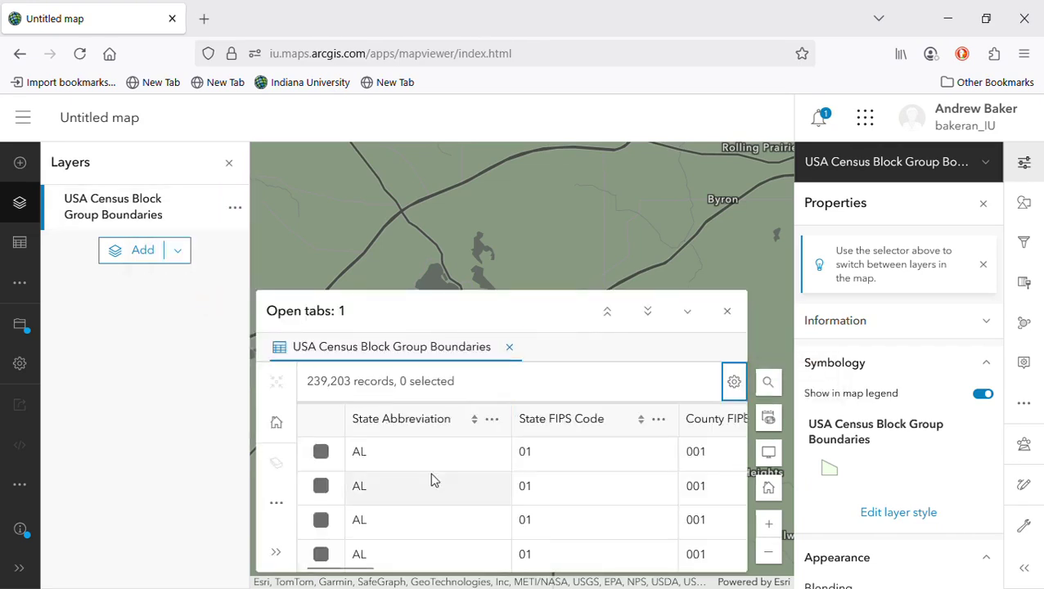
{"action": "scroll", "coordinate": [431, 487], "scroll_direction": "down", "scroll_amount": 1}
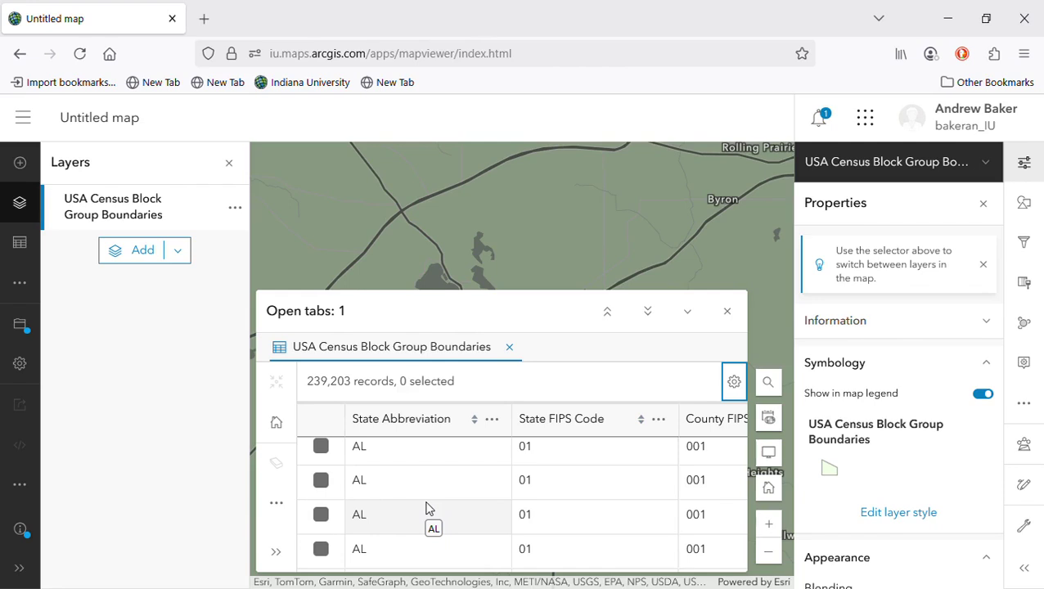
{"action": "scroll", "coordinate": [426, 509], "scroll_direction": "right", "scroll_amount": 5}
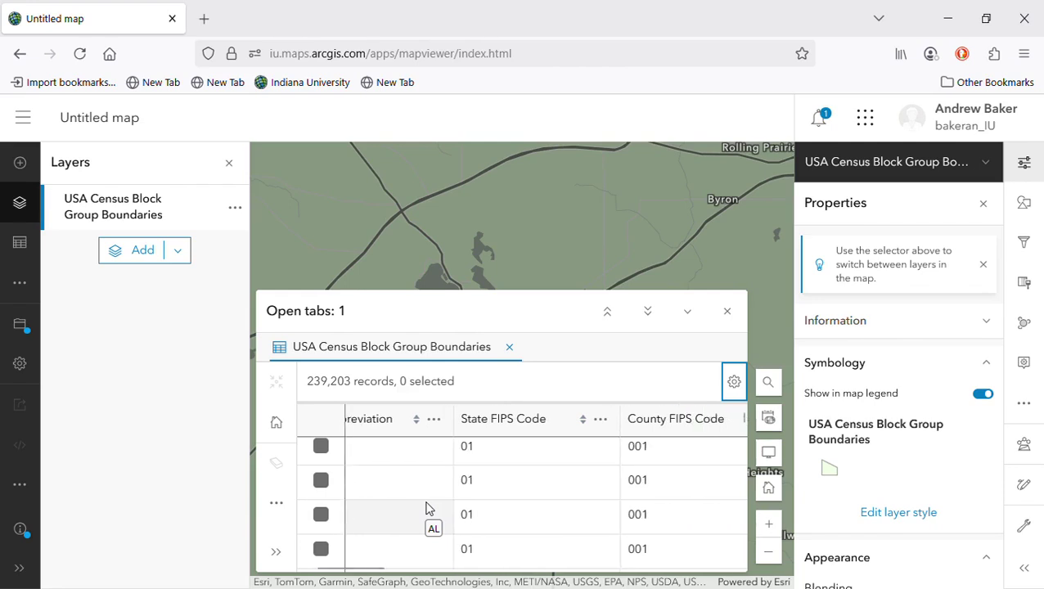
{"action": "scroll", "coordinate": [426, 509], "scroll_direction": "right", "scroll_amount": 10}
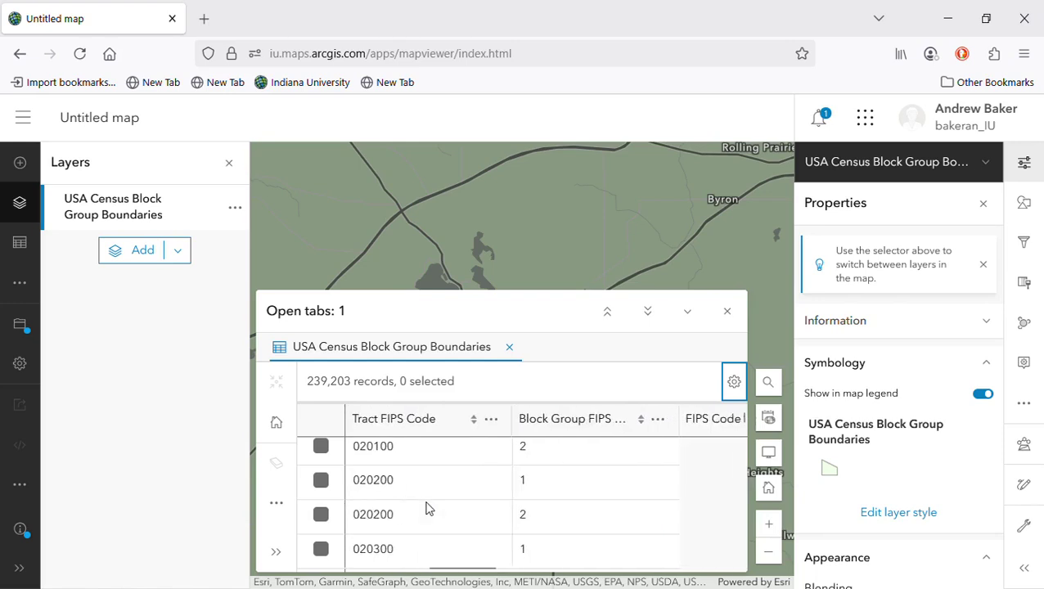
{"action": "scroll", "coordinate": [425, 509], "scroll_direction": "left", "scroll_amount": 3}
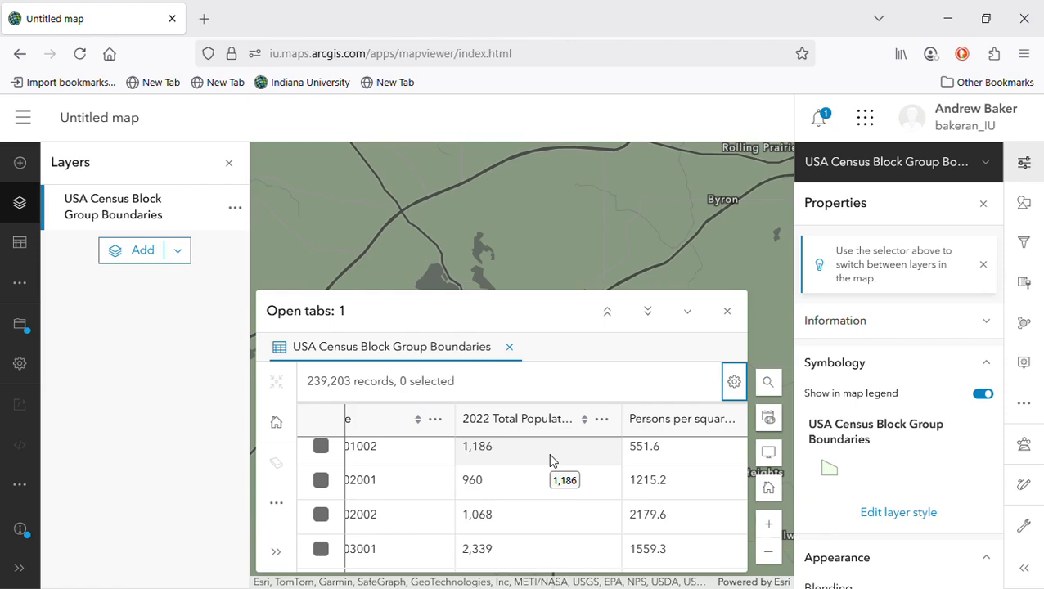
{"action": "scroll", "coordinate": [550, 461], "scroll_direction": "right", "scroll_amount": 2}
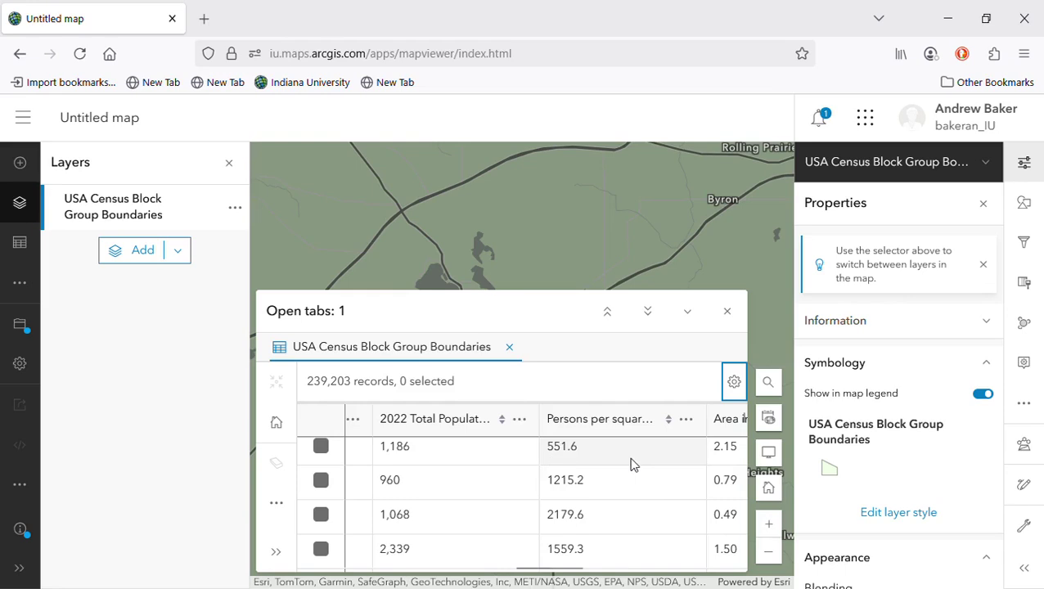
{"action": "scroll", "coordinate": [631, 463], "scroll_direction": "right", "scroll_amount": 2}
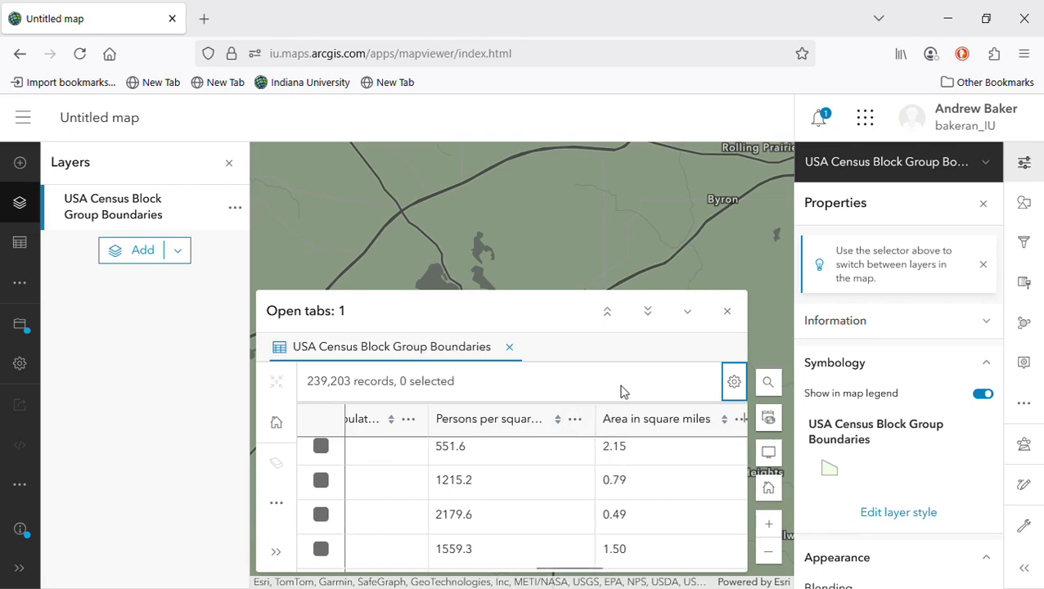
{"action": "left_click", "coordinate": [728, 315]}
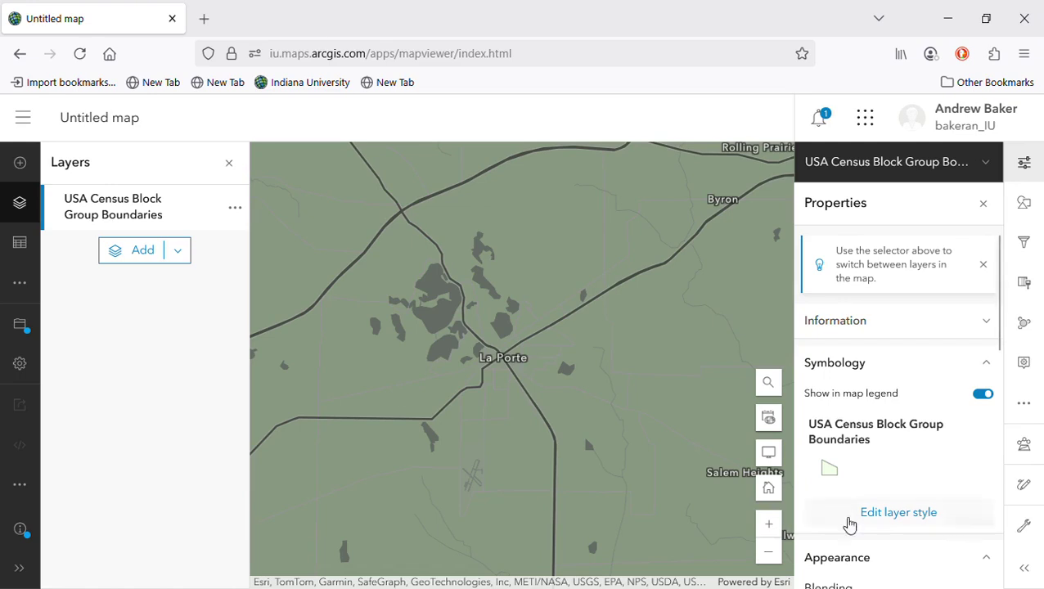
Step: Filter the USA Census Block Group Boundaries layer to features where State Abbreviation is IN, and save the filter
{"action": "left_click", "coordinate": [1022, 248]}
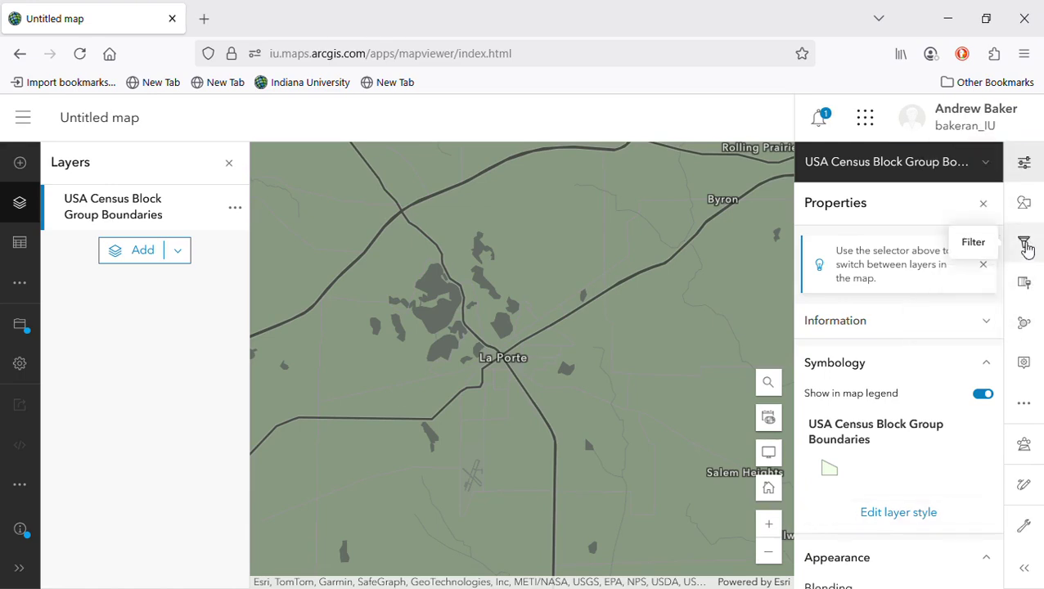
{"action": "left_click", "coordinate": [1025, 245]}
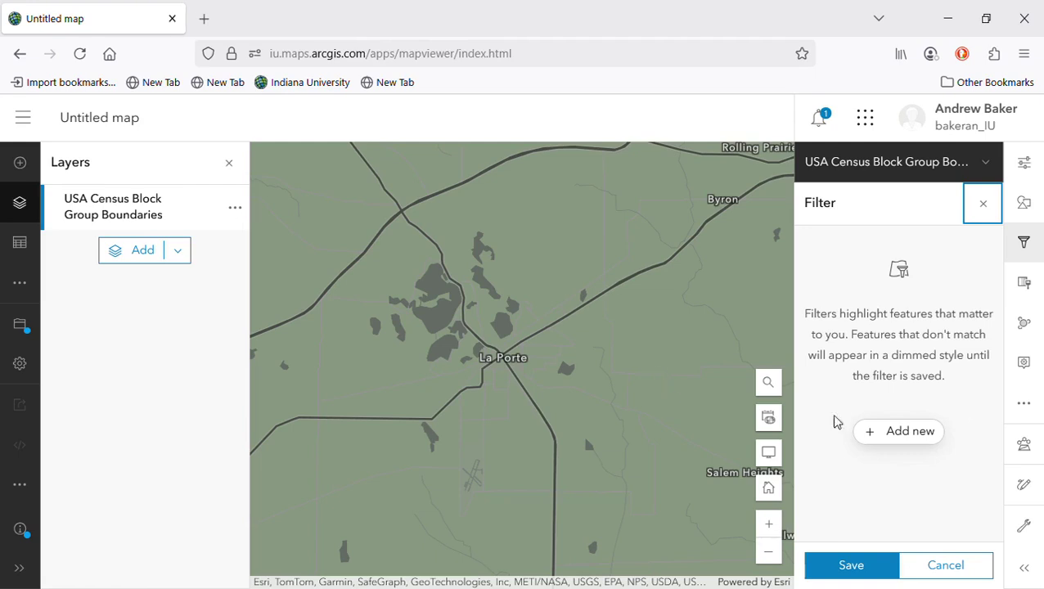
{"action": "left_click", "coordinate": [914, 439]}
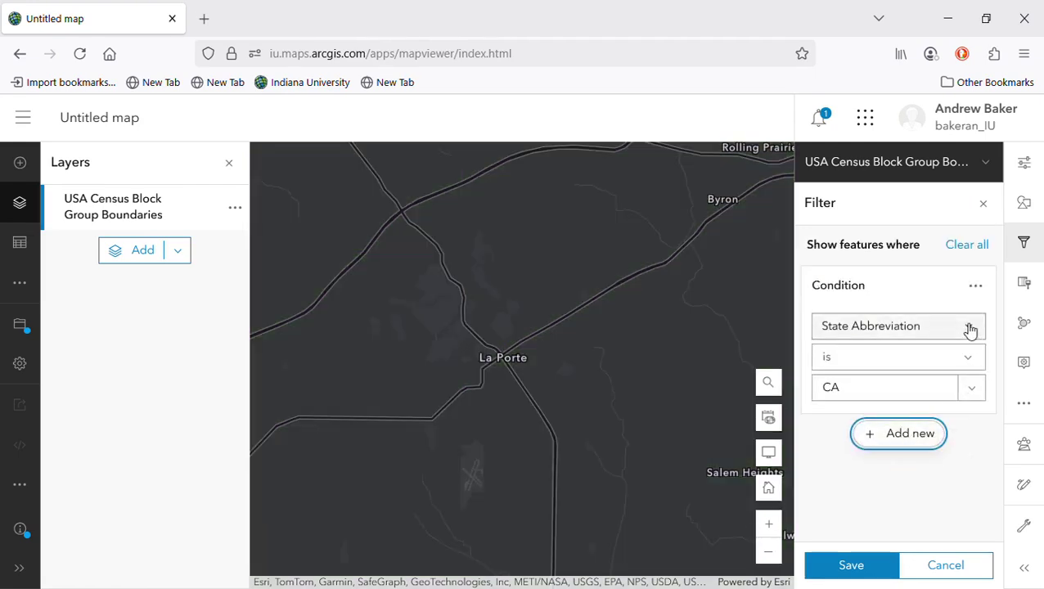
{"action": "left_click", "coordinate": [970, 329]}
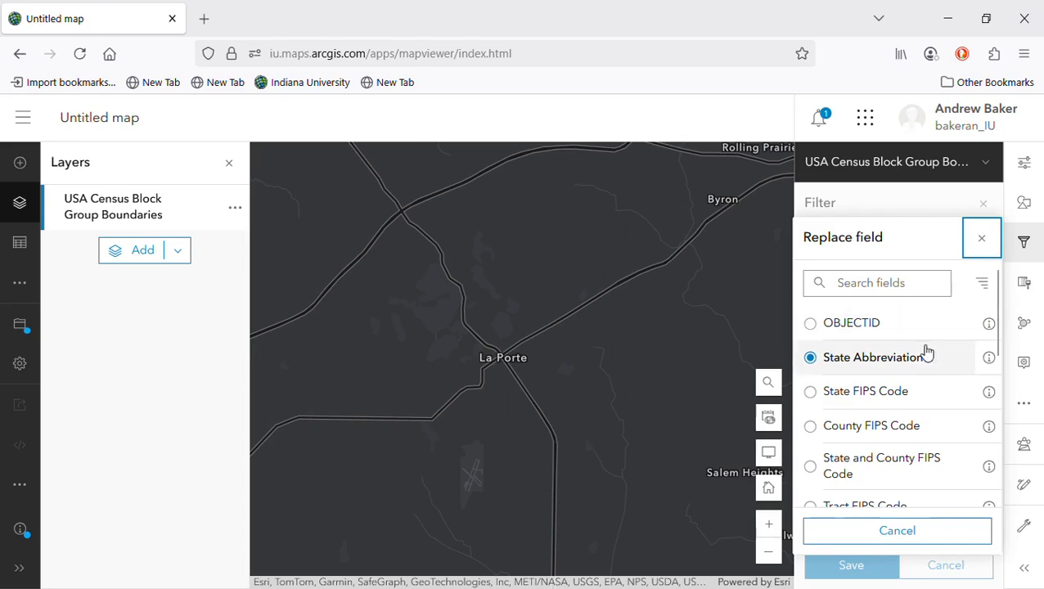
{"action": "left_click", "coordinate": [907, 358]}
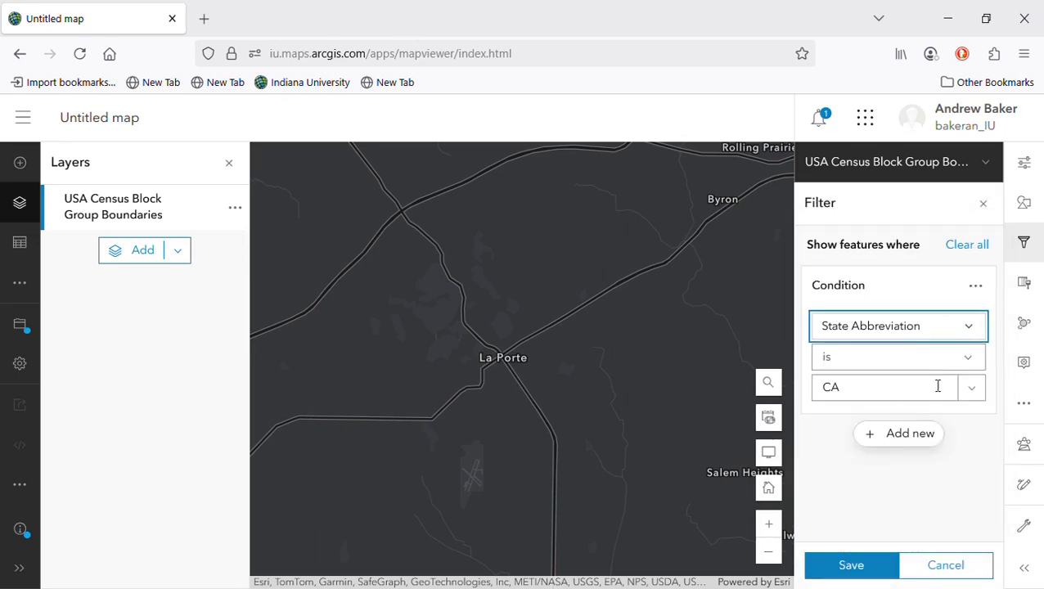
{"action": "left_click", "coordinate": [971, 390]}
{"action": "scroll", "coordinate": [887, 505], "scroll_direction": "down", "scroll_amount": 8}
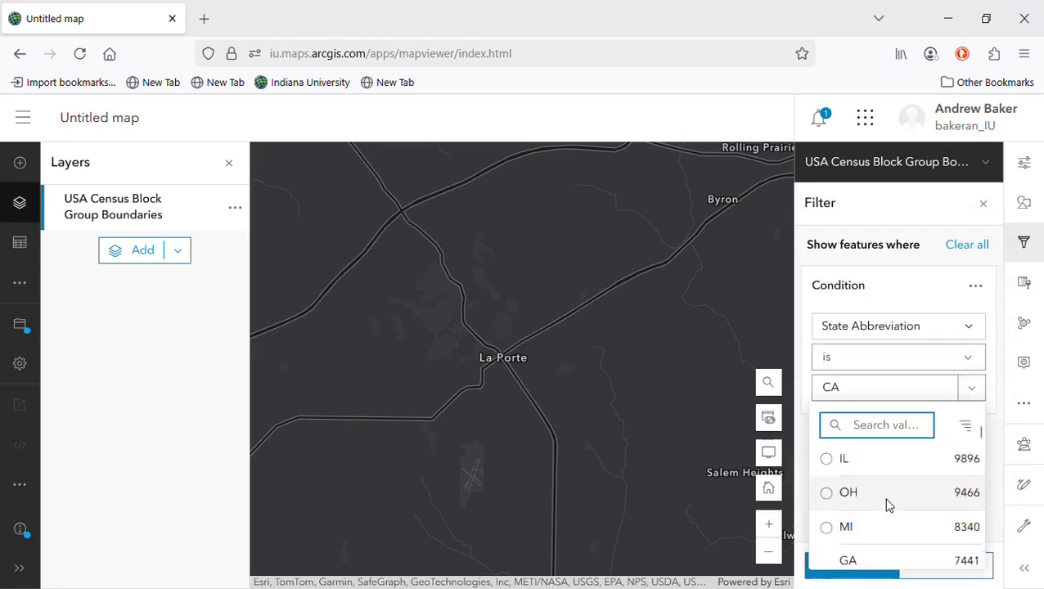
{"action": "scroll", "coordinate": [886, 501], "scroll_direction": "up", "scroll_amount": 2}
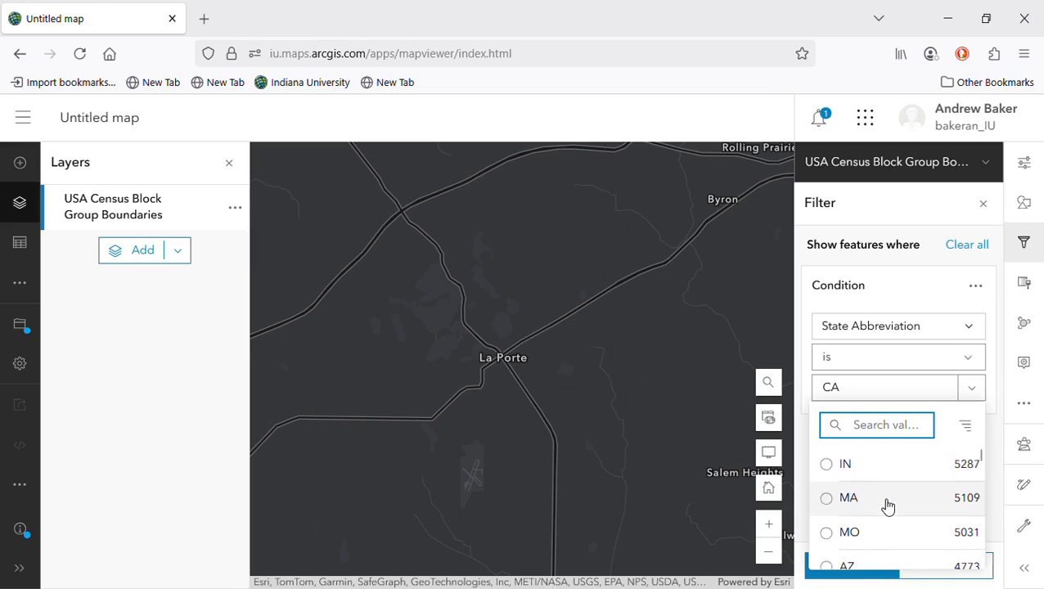
{"action": "left_click", "coordinate": [827, 464]}
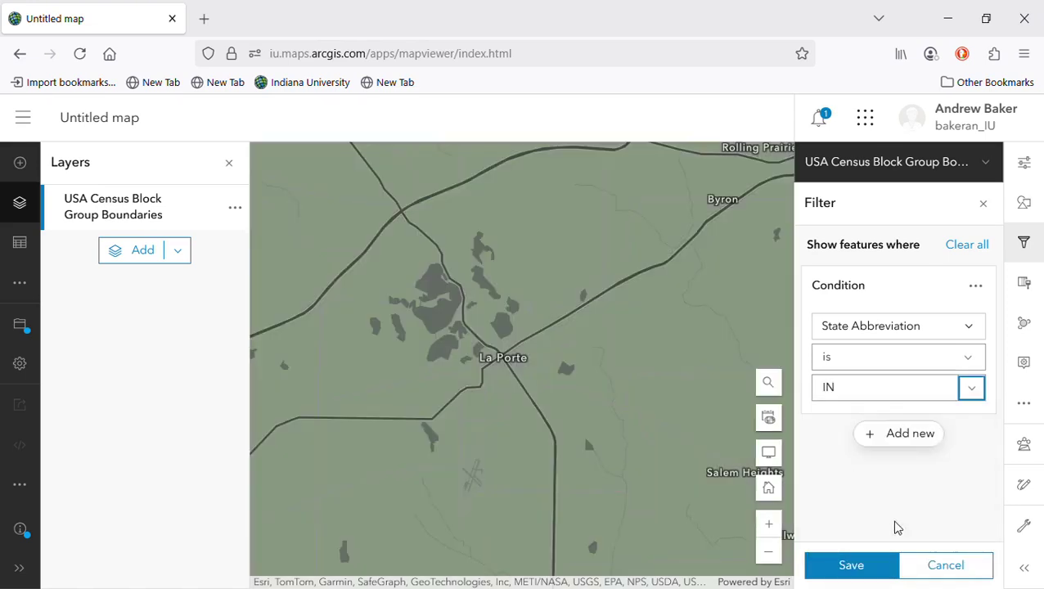
{"action": "left_click", "coordinate": [868, 564]}
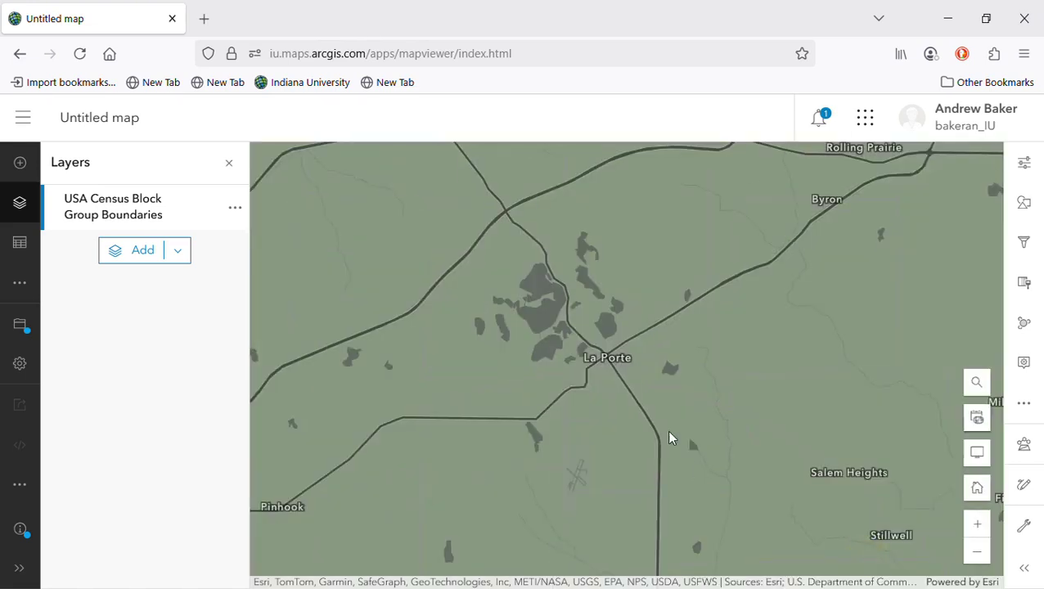
Step: Check the filtered layer's extent around Indiana, return to La Porte by searching for "la porte, indiana", and dismiss the search result
{"action": "scroll", "coordinate": [669, 434], "scroll_direction": "down", "scroll_amount": 5}
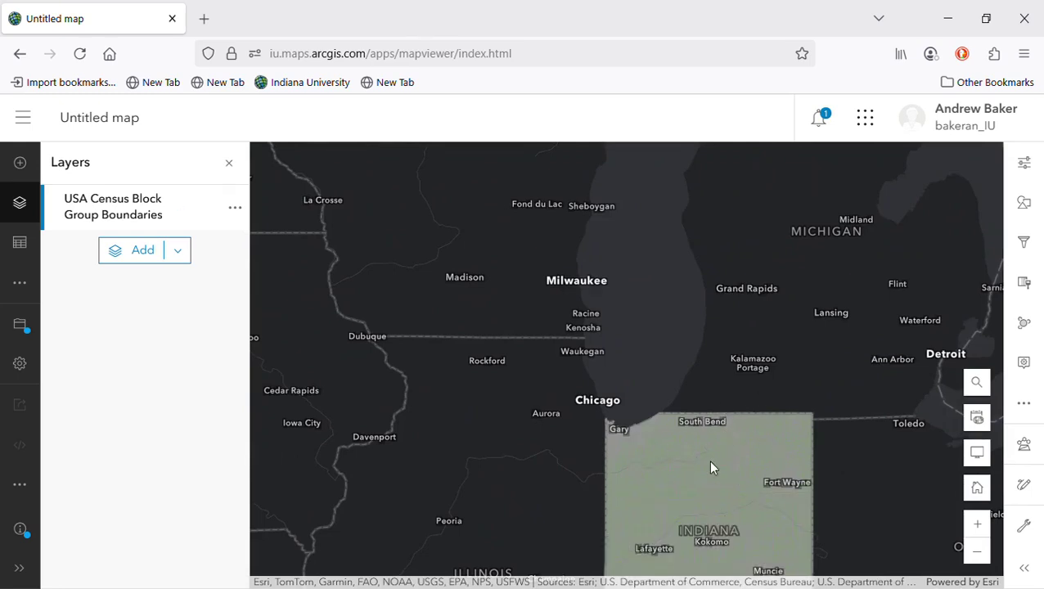
{"action": "scroll", "coordinate": [710, 467], "scroll_direction": "up", "scroll_amount": 4}
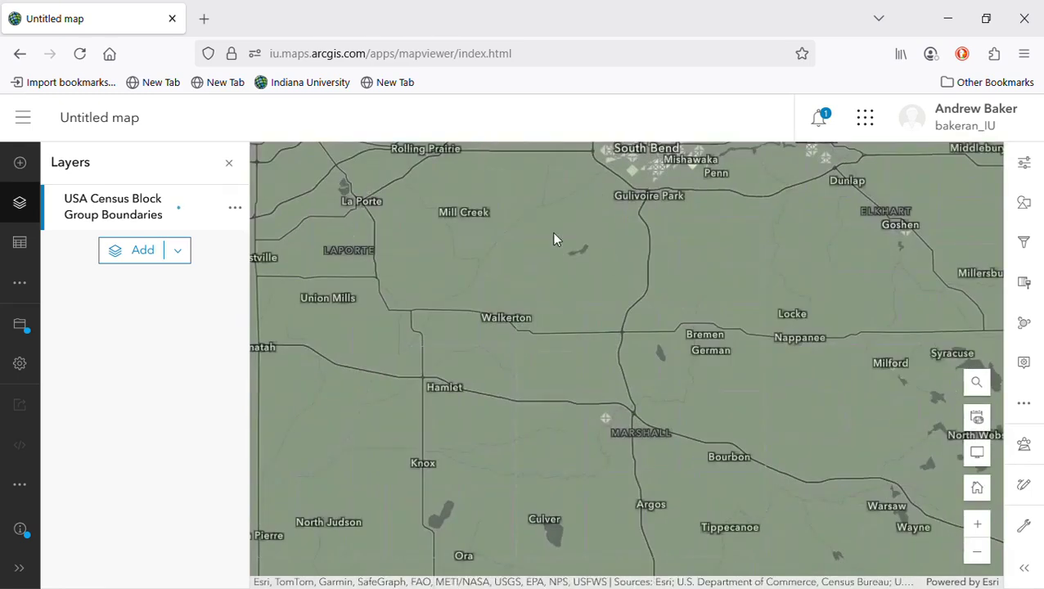
{"action": "left_click", "coordinate": [977, 383]}
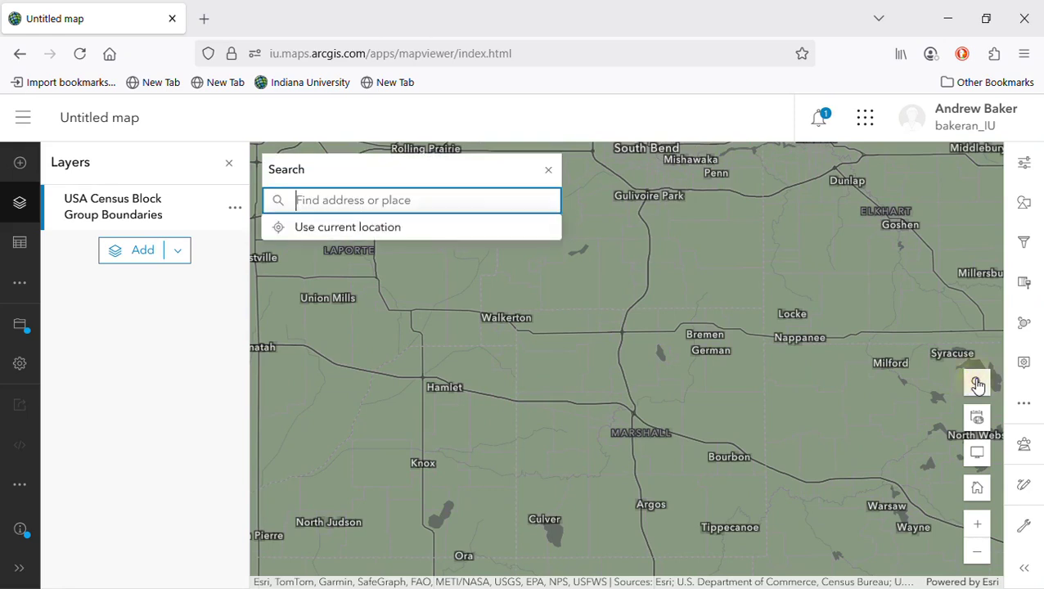
{"action": "type", "text": "Ia porte, indiana"}
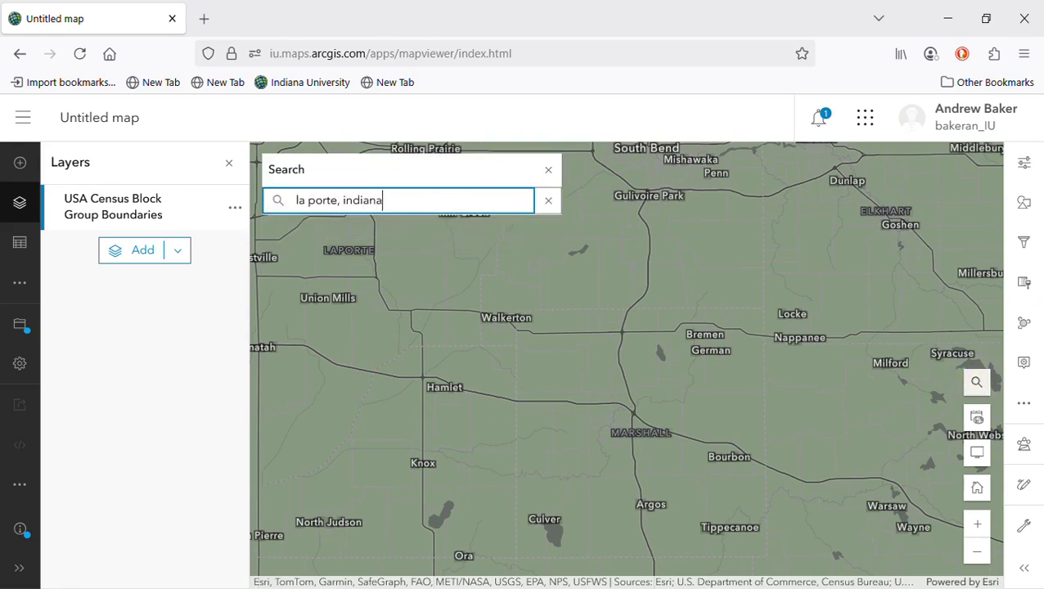
{"action": "key", "text": "Return"}
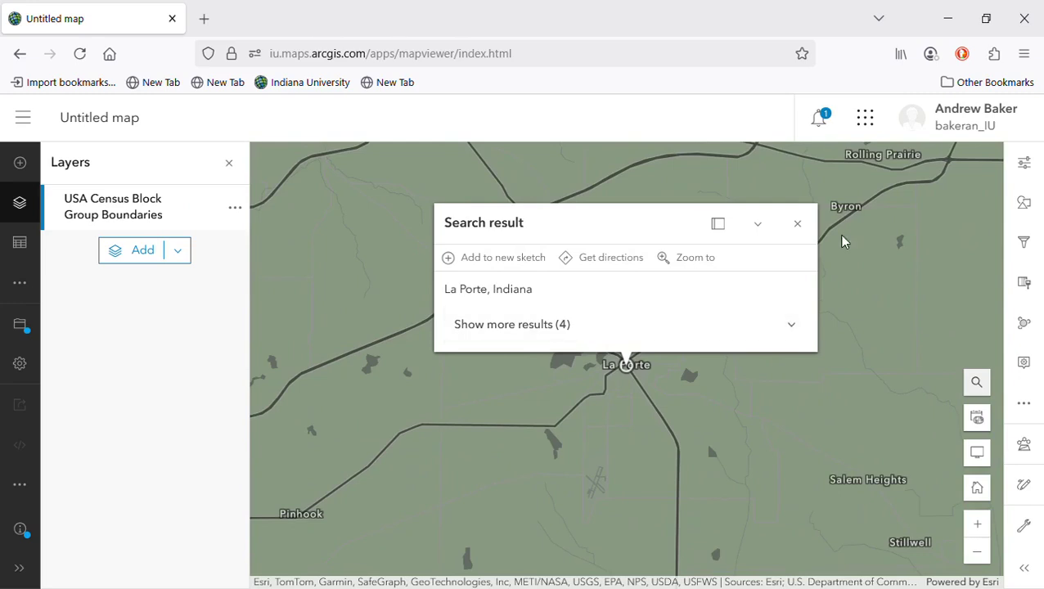
{"action": "left_click", "coordinate": [798, 223]}
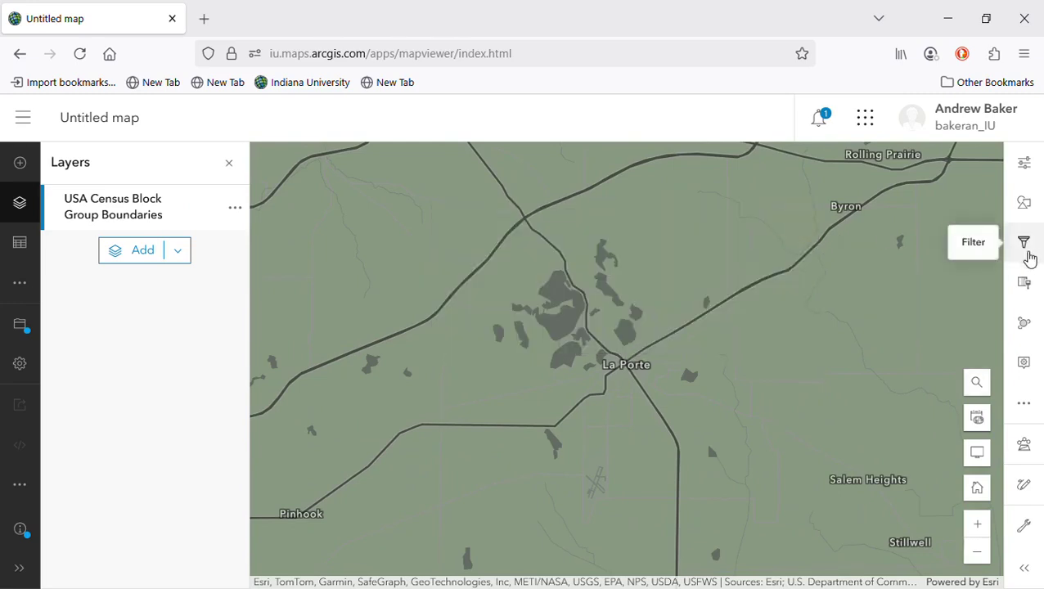
Step: Style the USA Census Block Group Boundaries layer by the Persons per square mile field
{"action": "left_click", "coordinate": [1024, 205]}
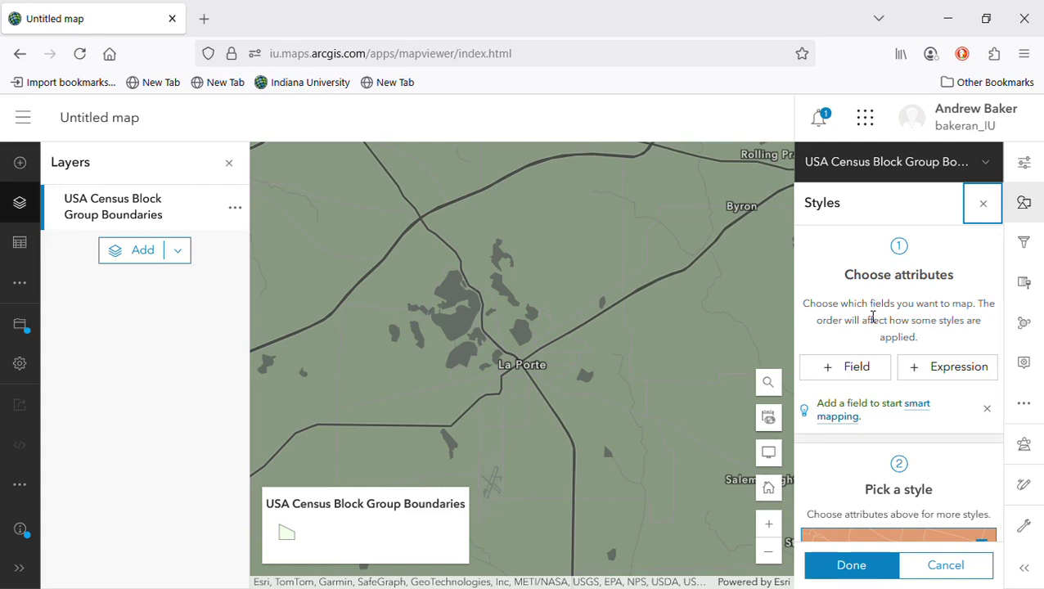
{"action": "left_click", "coordinate": [851, 370]}
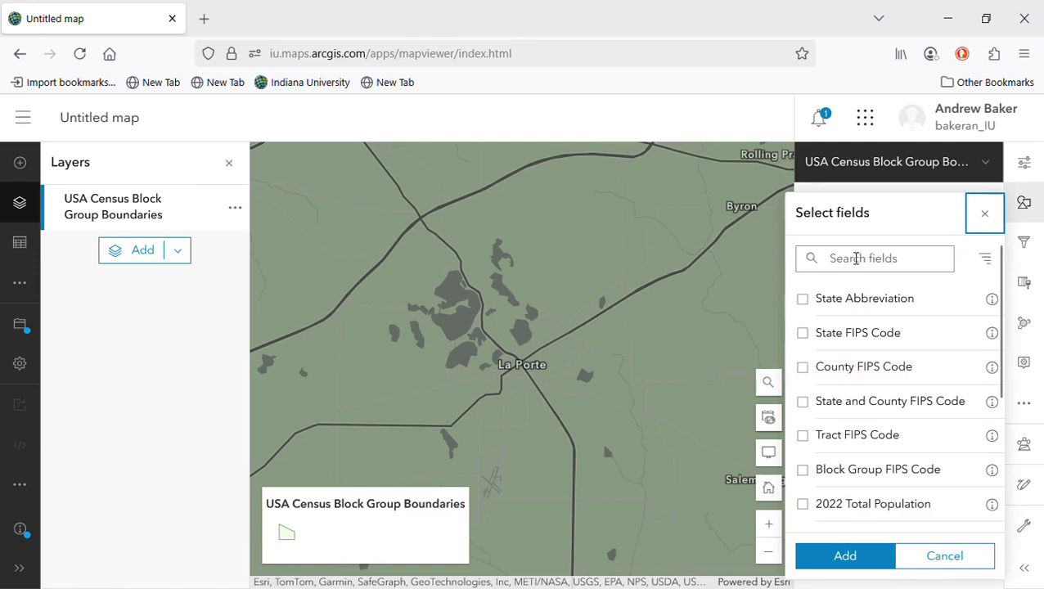
{"action": "left_click", "coordinate": [985, 214]}
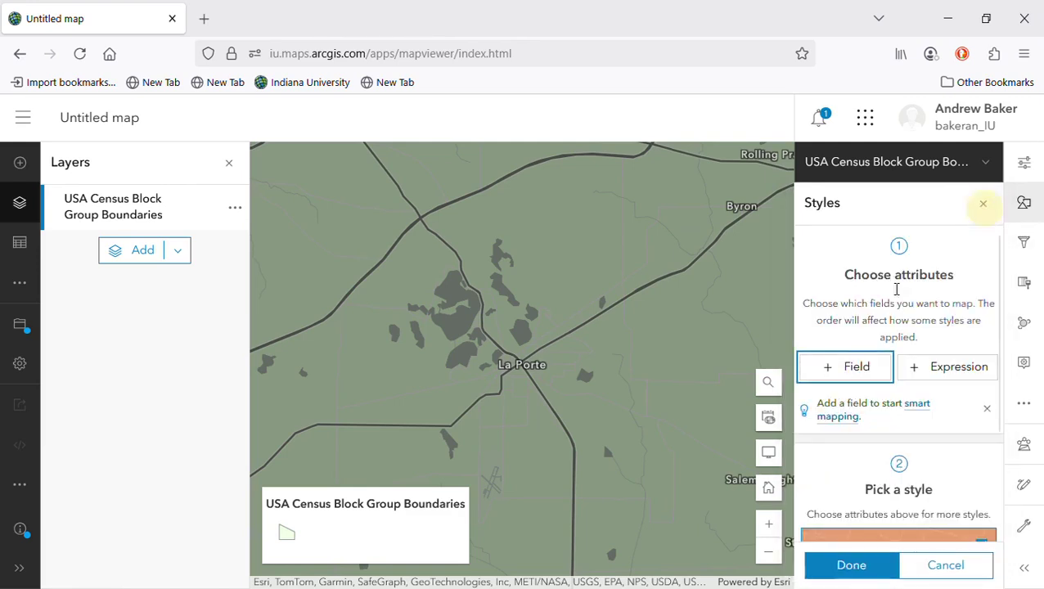
{"action": "left_click", "coordinate": [849, 365]}
{"action": "scroll", "coordinate": [870, 371], "scroll_direction": "down", "scroll_amount": 3}
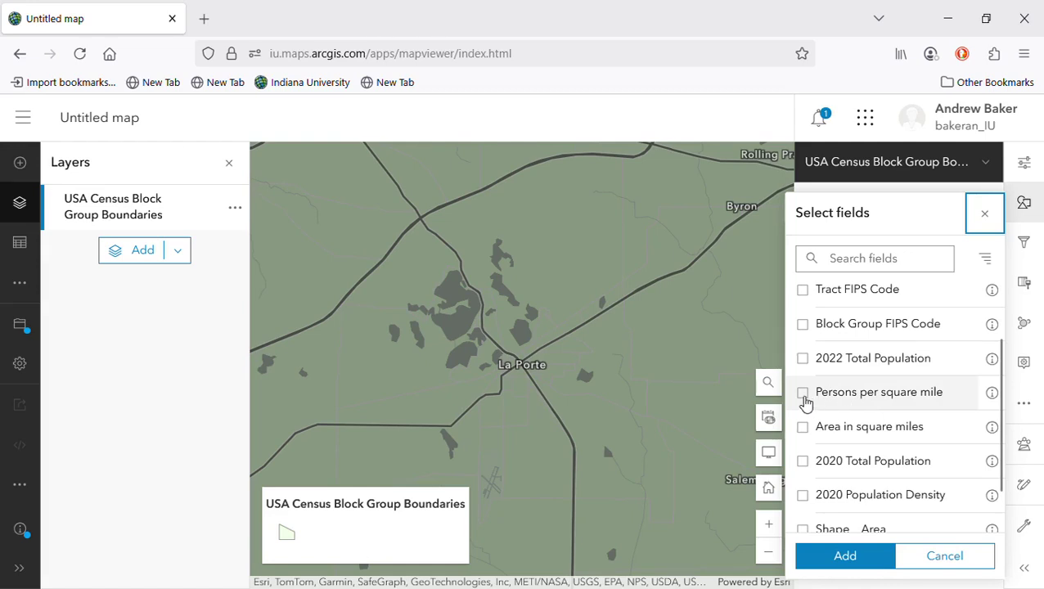
{"action": "left_click", "coordinate": [804, 396]}
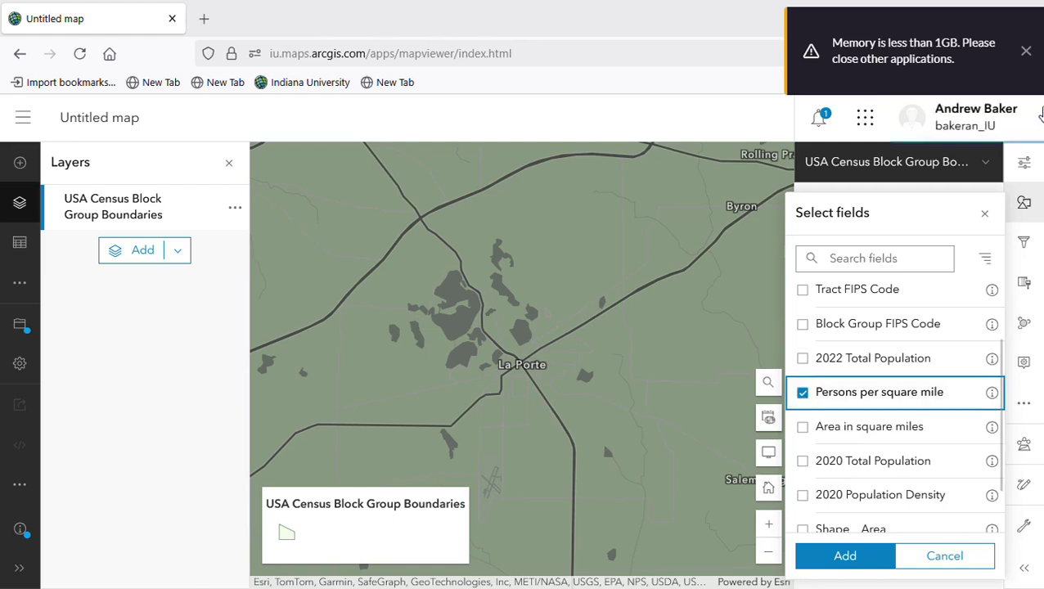
{"action": "left_click", "coordinate": [843, 557]}
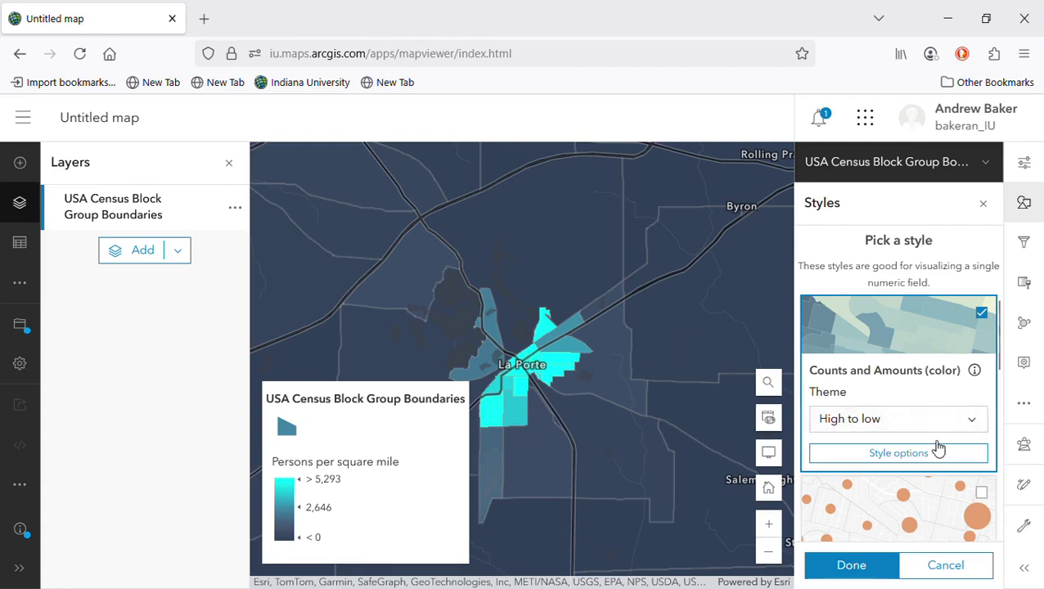
Step: Open the style options for Counts and Amounts (color), inspect the symbol style and its available color ramps, and close the ramp list
{"action": "scroll", "coordinate": [937, 448], "scroll_direction": "down", "scroll_amount": 1}
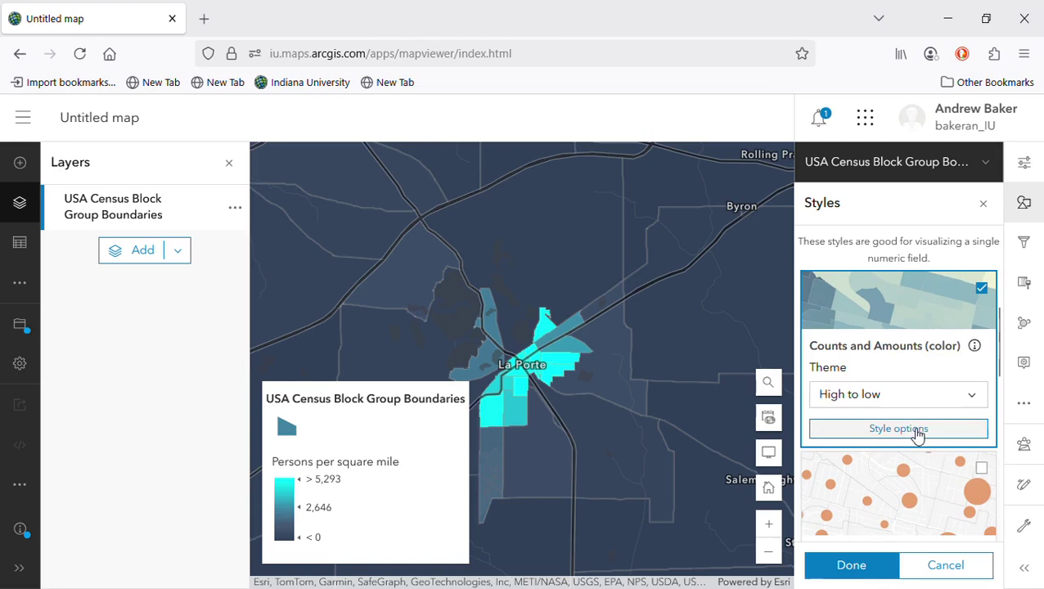
{"action": "left_click", "coordinate": [917, 432]}
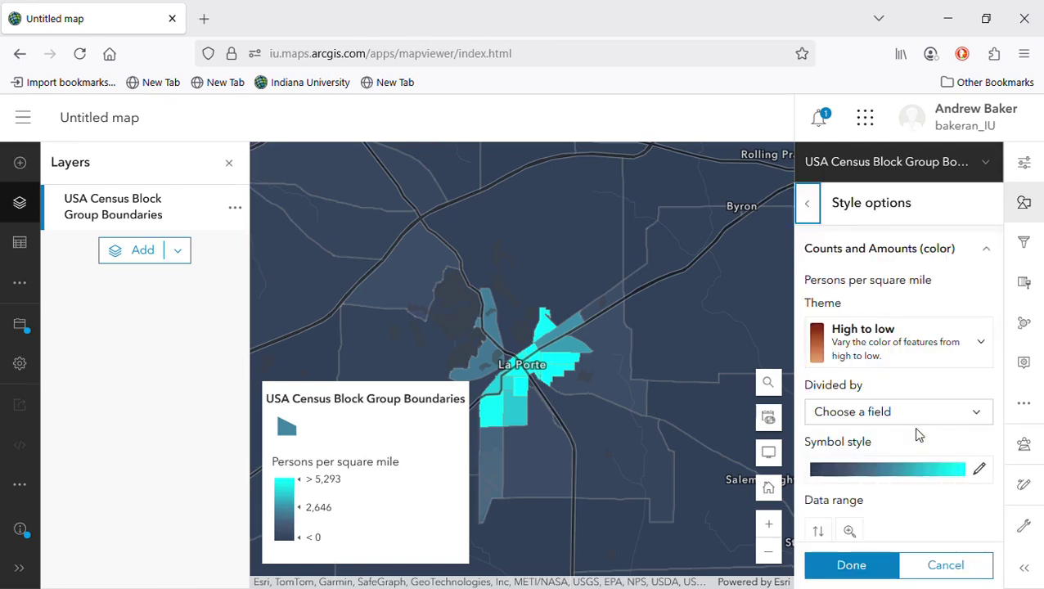
{"action": "scroll", "coordinate": [972, 457], "scroll_direction": "down", "scroll_amount": 1}
{"action": "scroll", "coordinate": [973, 455], "scroll_direction": "down", "scroll_amount": 2}
{"action": "scroll", "coordinate": [974, 458], "scroll_direction": "up", "scroll_amount": 3}
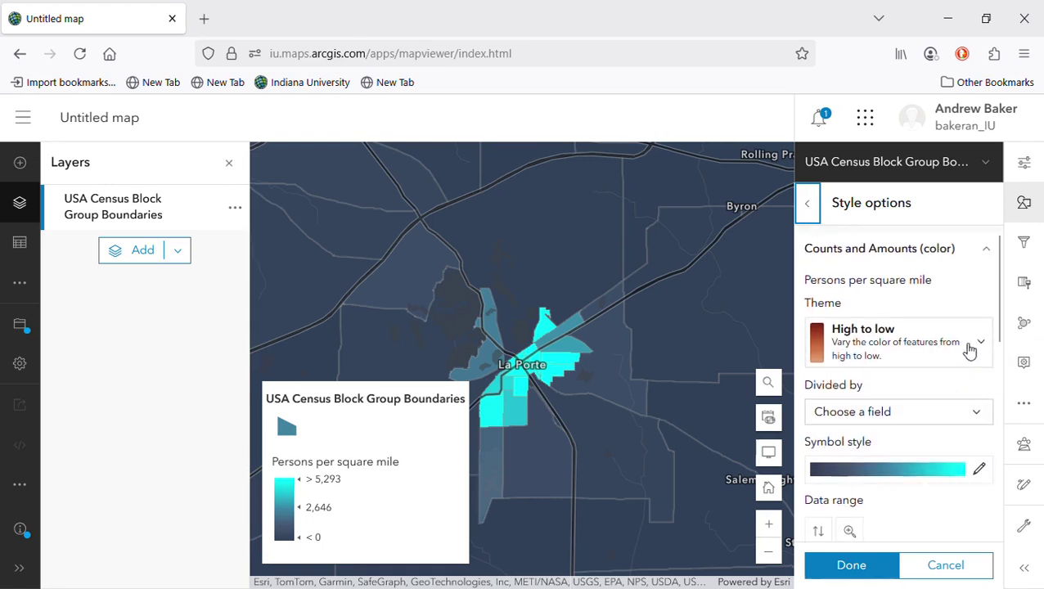
{"action": "scroll", "coordinate": [978, 384], "scroll_direction": "down", "scroll_amount": 3}
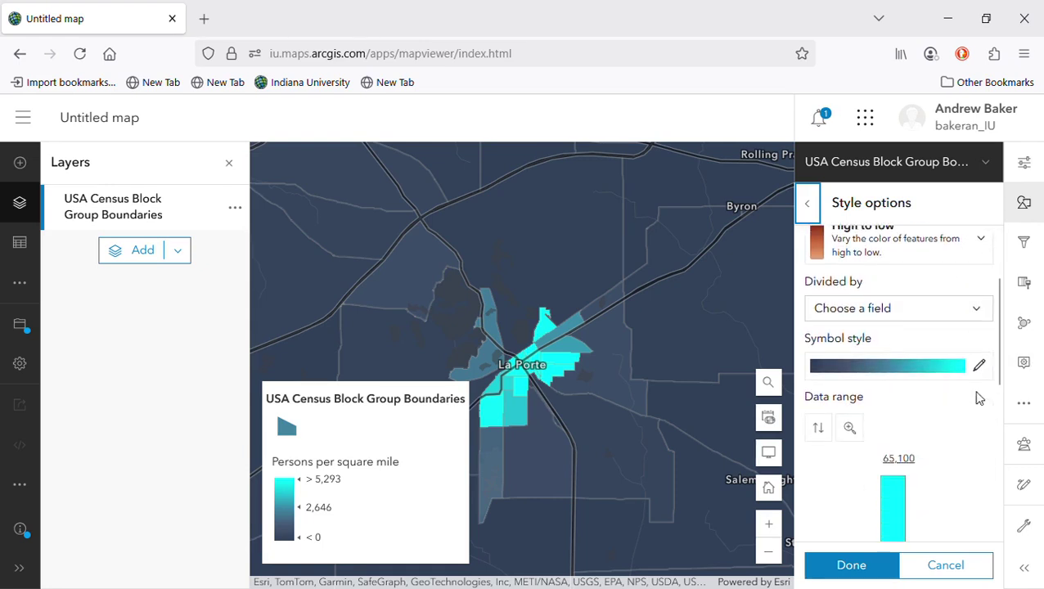
{"action": "left_click", "coordinate": [980, 332]}
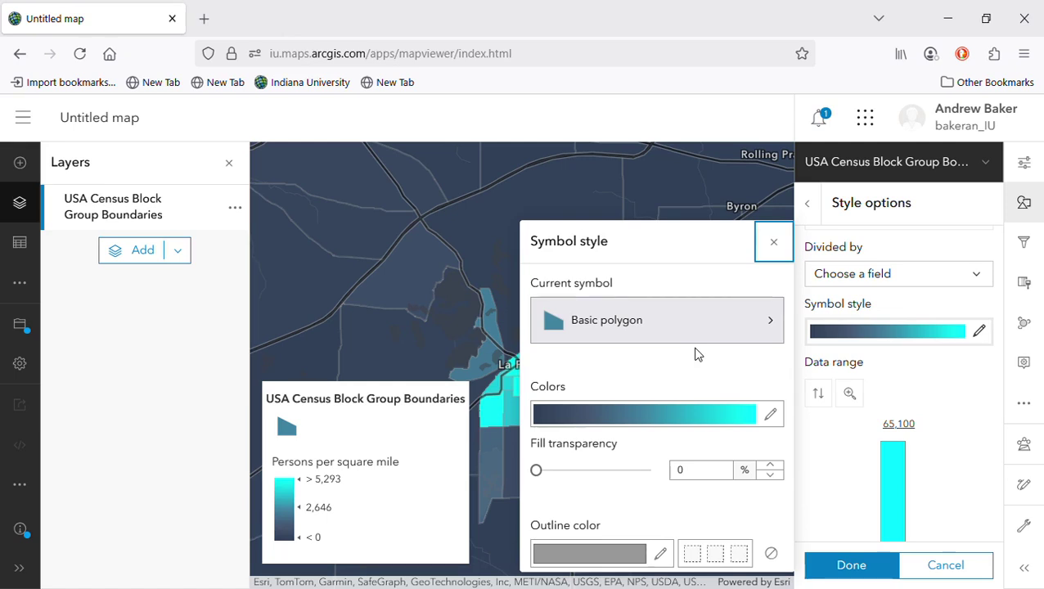
{"action": "left_click", "coordinate": [769, 421]}
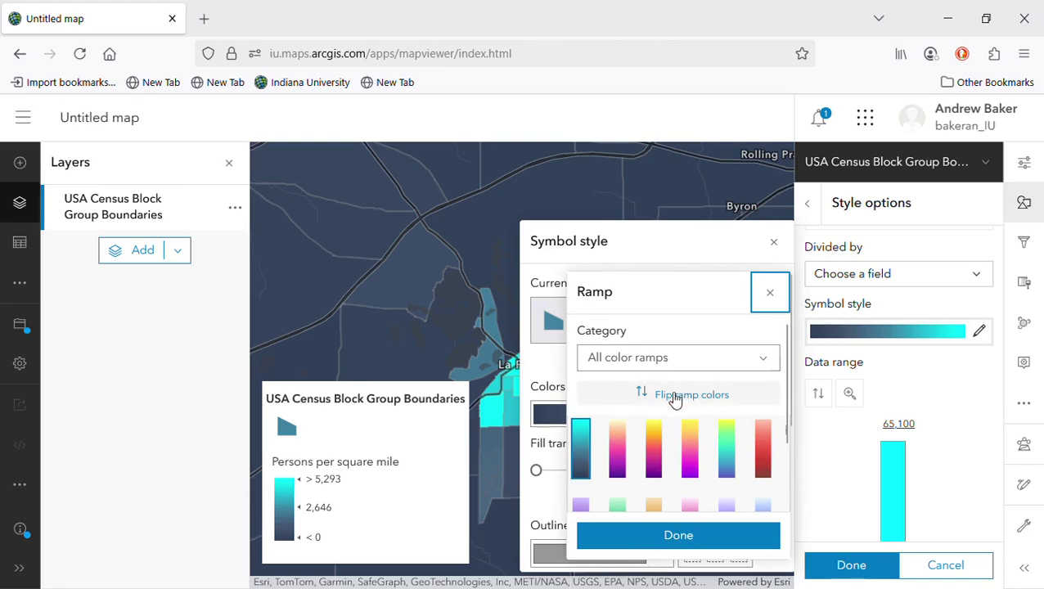
{"action": "left_click", "coordinate": [770, 296]}
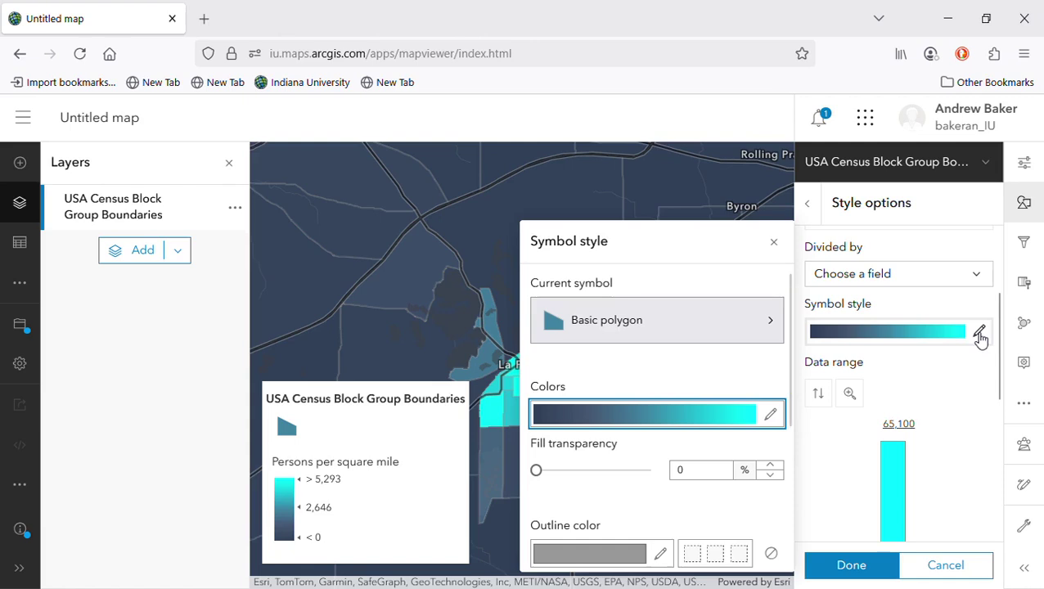
Step: Flip the block group layer's cyan and dark blue color ramp so the highest densities are drawn dark blue
{"action": "left_click", "coordinate": [773, 418]}
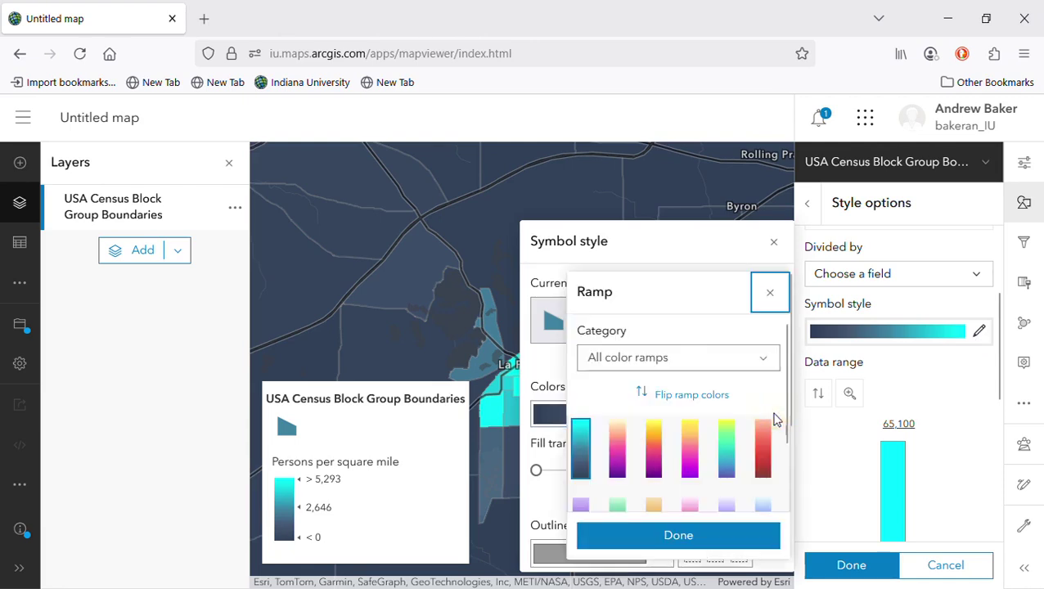
{"action": "left_click", "coordinate": [702, 396]}
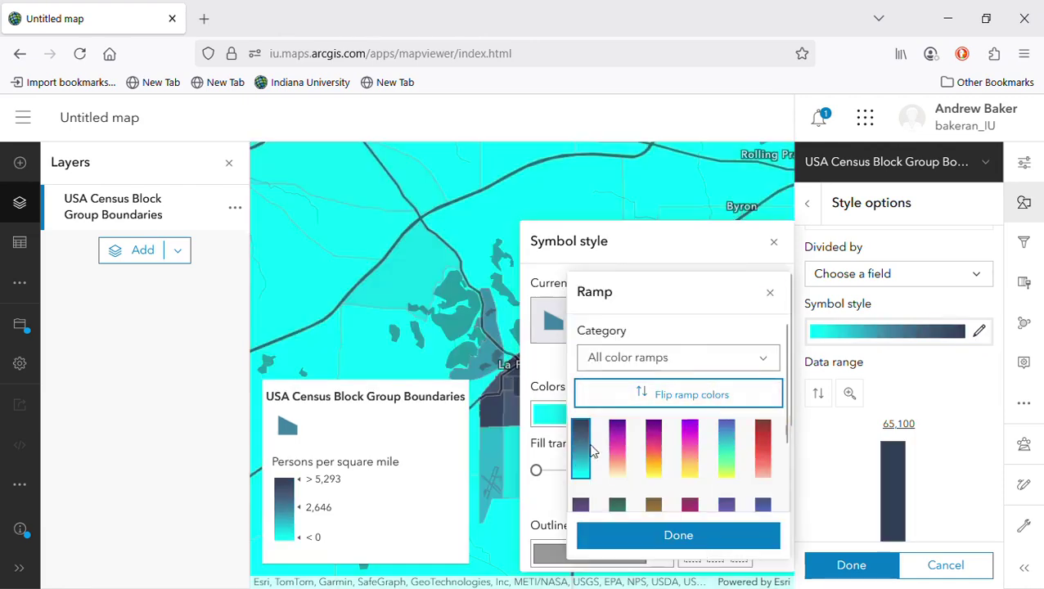
{"action": "left_click", "coordinate": [770, 296]}
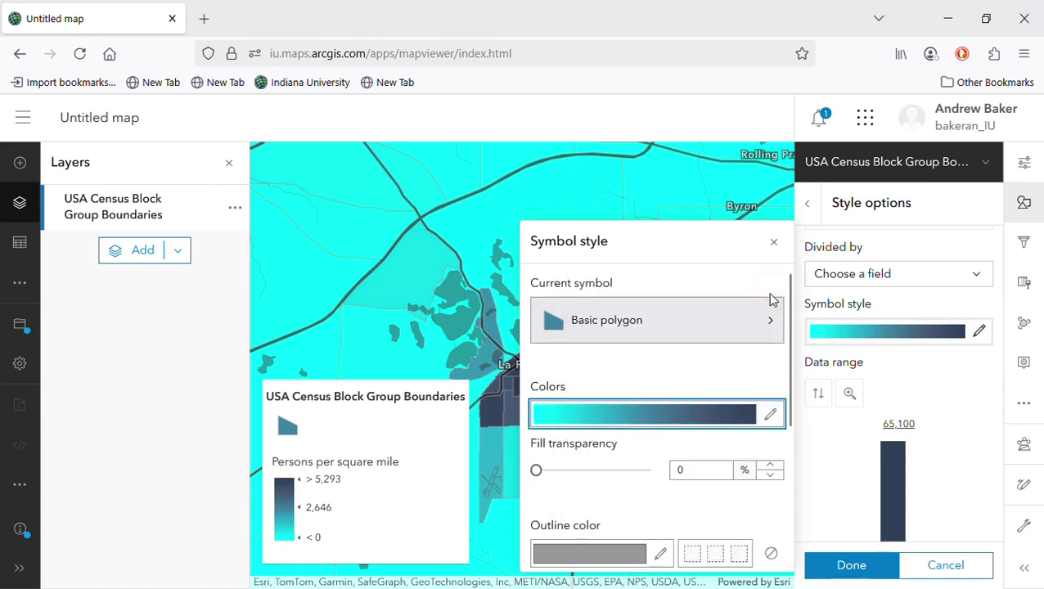
{"action": "left_click", "coordinate": [773, 245]}
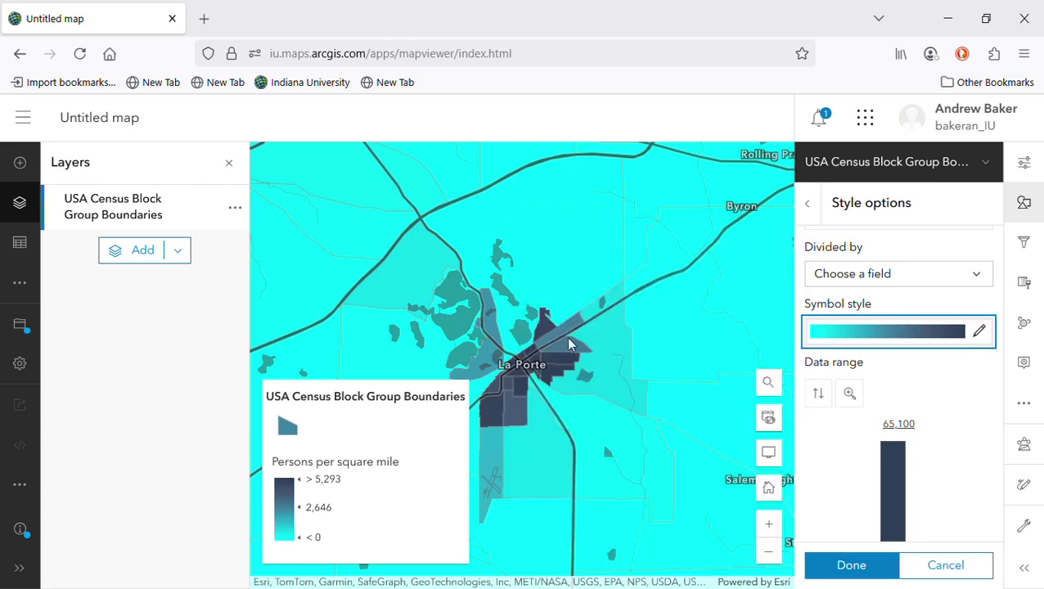
Step: Apply the purple-to-yellow color ramp to the block group layer, with yellow for the highest densities
{"action": "left_click", "coordinate": [980, 331]}
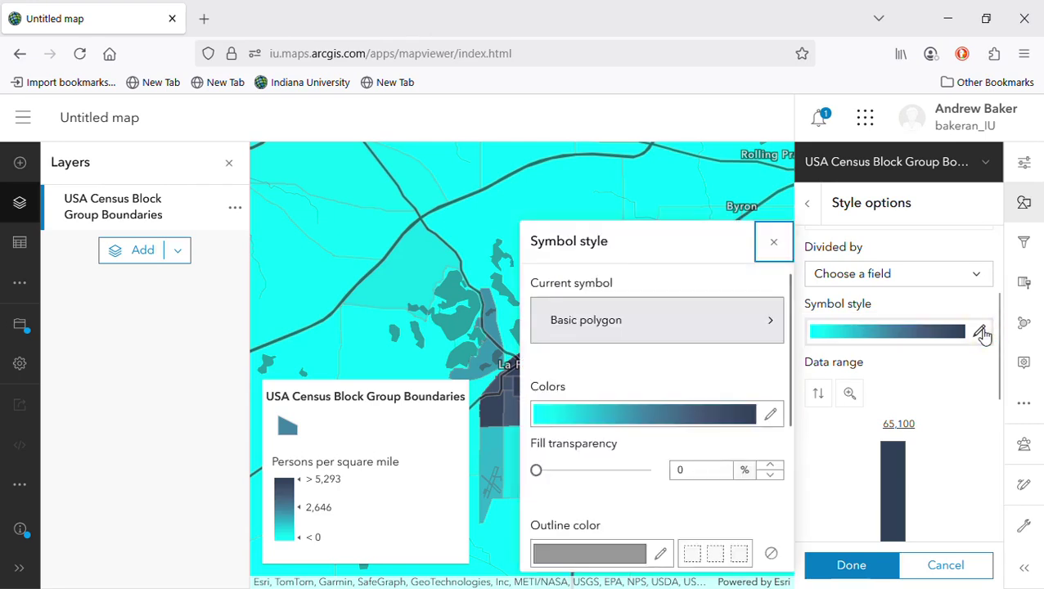
{"action": "left_click", "coordinate": [767, 421]}
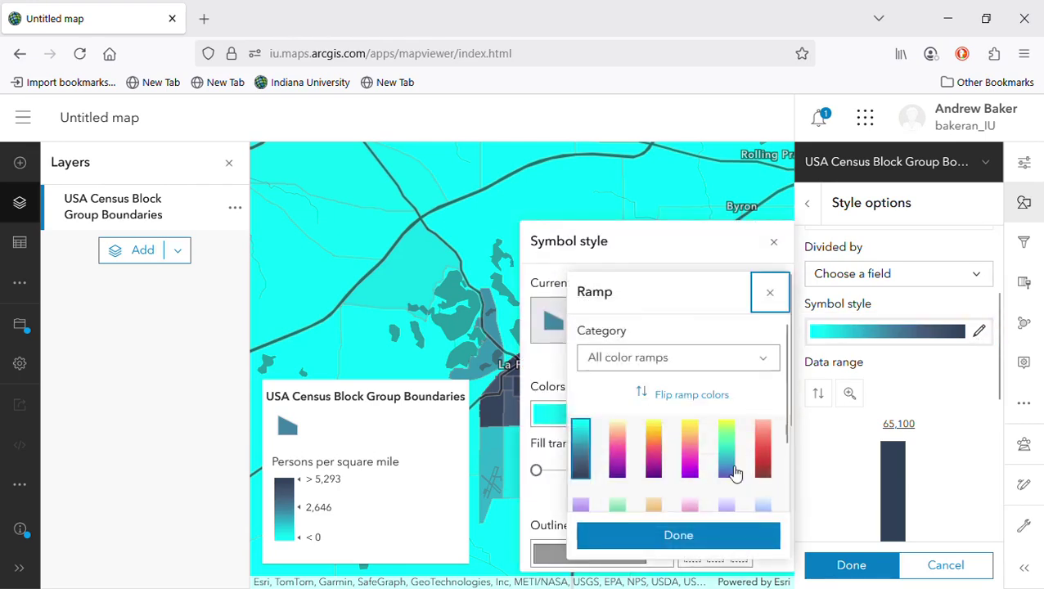
{"action": "scroll", "coordinate": [736, 473], "scroll_direction": "down", "scroll_amount": 1}
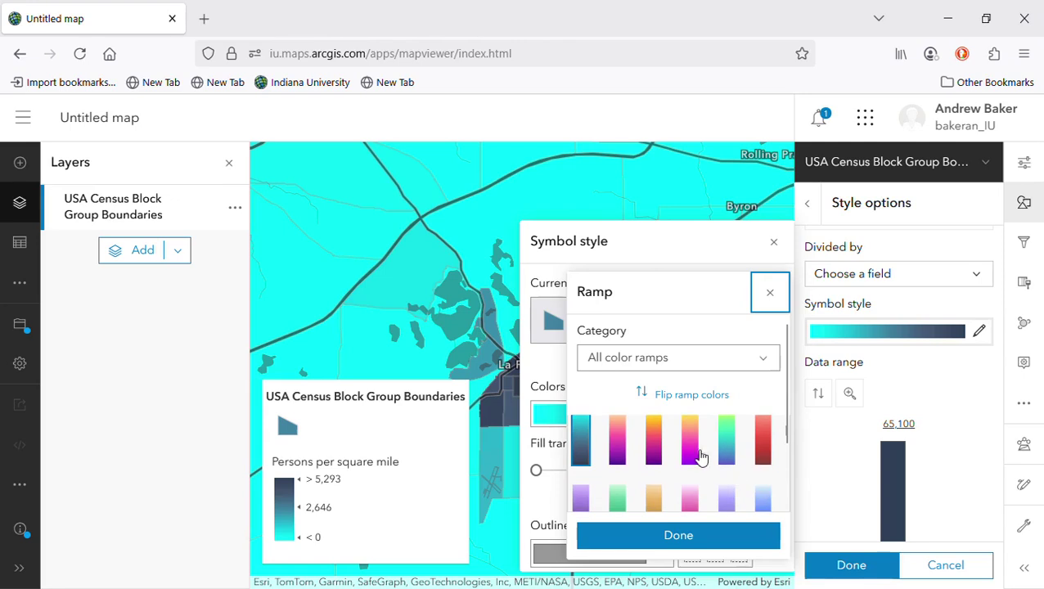
{"action": "left_click", "coordinate": [692, 456]}
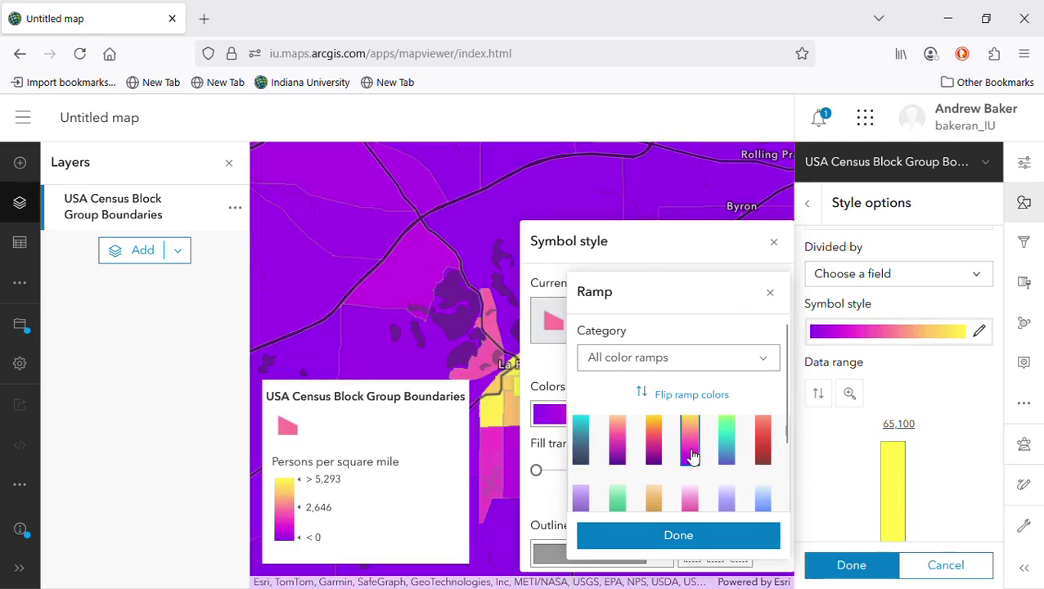
{"action": "left_click", "coordinate": [771, 294]}
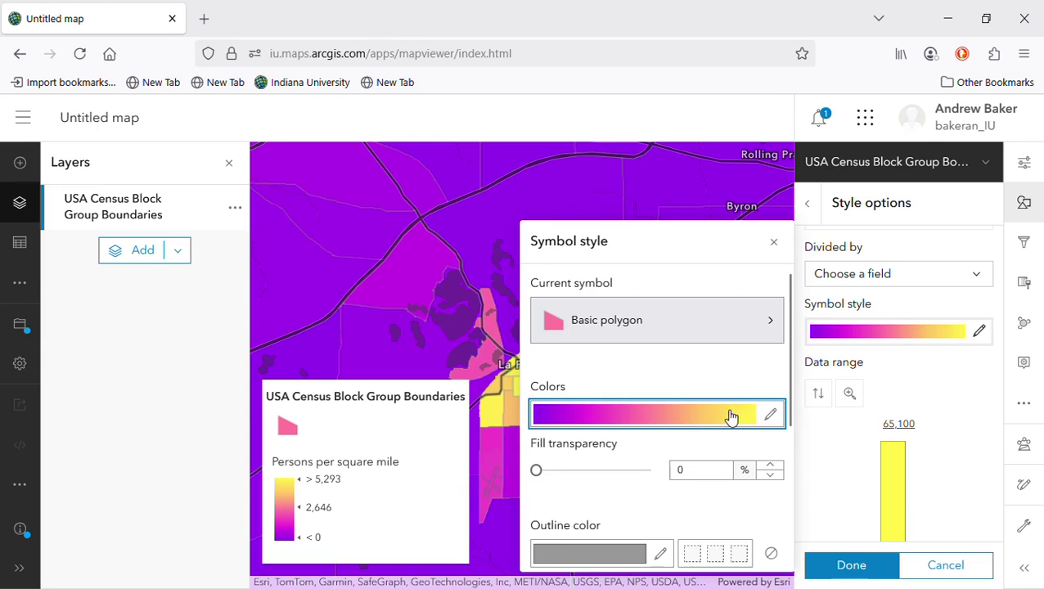
{"action": "left_click", "coordinate": [773, 243]}
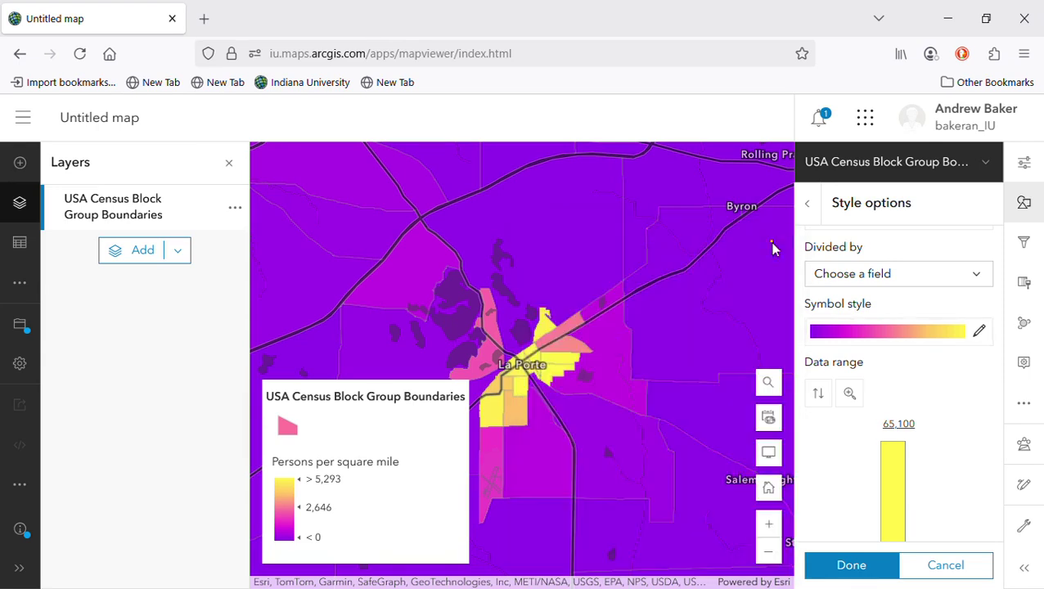
Step: Apply a grayscale color ramp to the block group layer and flip it so the highest densities are dark gray
{"action": "left_click", "coordinate": [980, 333]}
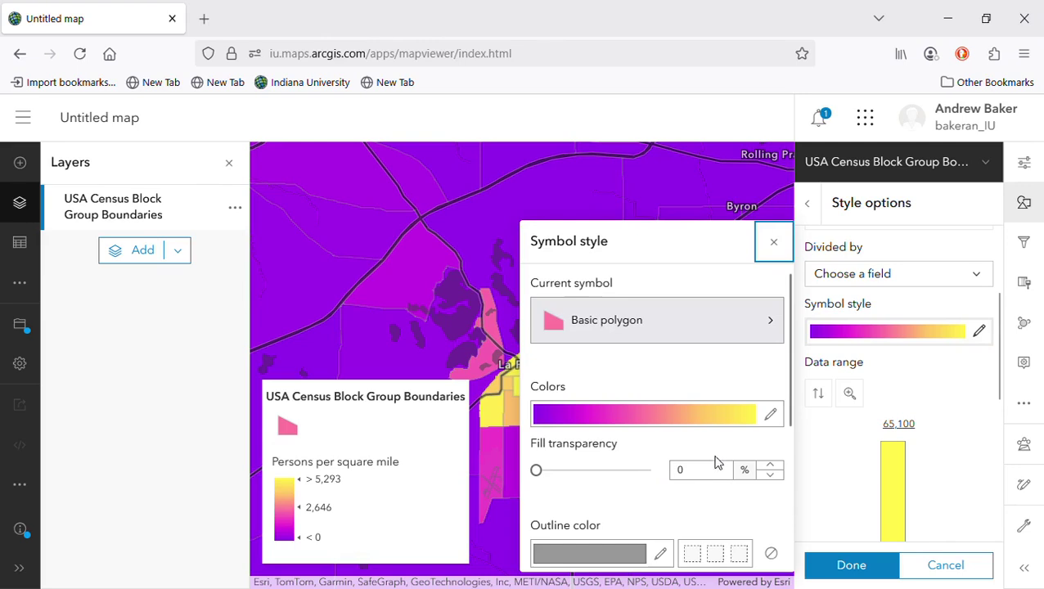
{"action": "left_click", "coordinate": [780, 417]}
{"action": "scroll", "coordinate": [653, 491], "scroll_direction": "down", "scroll_amount": 5}
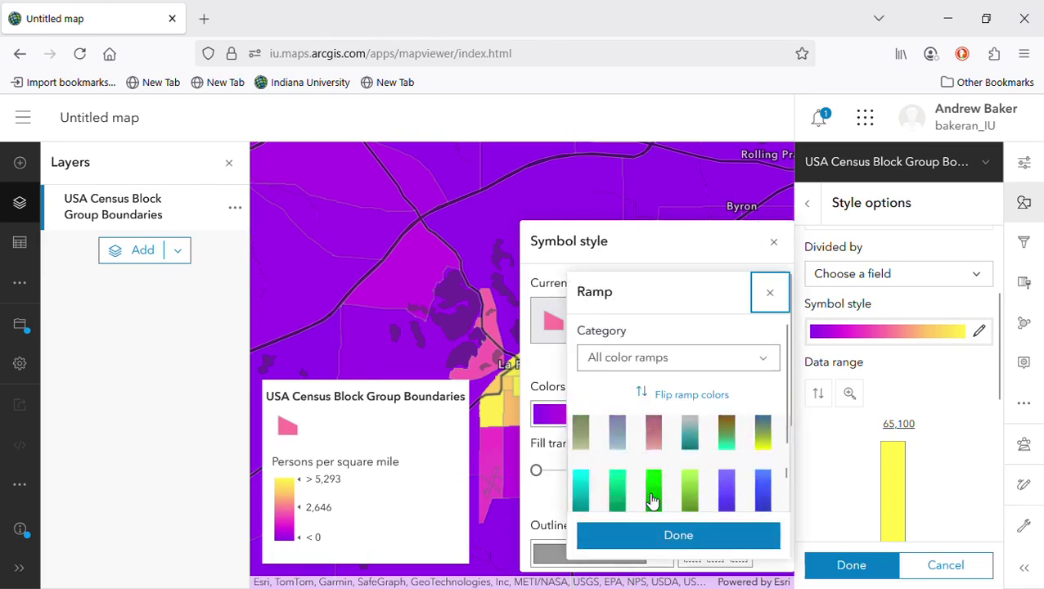
{"action": "scroll", "coordinate": [652, 499], "scroll_direction": "down", "scroll_amount": 5}
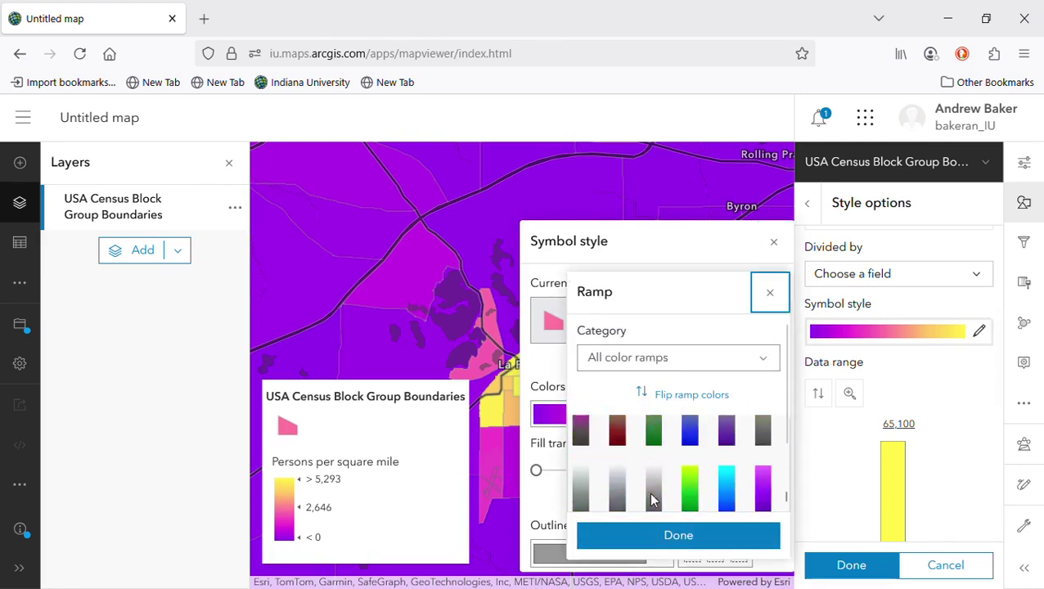
{"action": "scroll", "coordinate": [651, 496], "scroll_direction": "up", "scroll_amount": 2}
{"action": "left_click", "coordinate": [763, 467]}
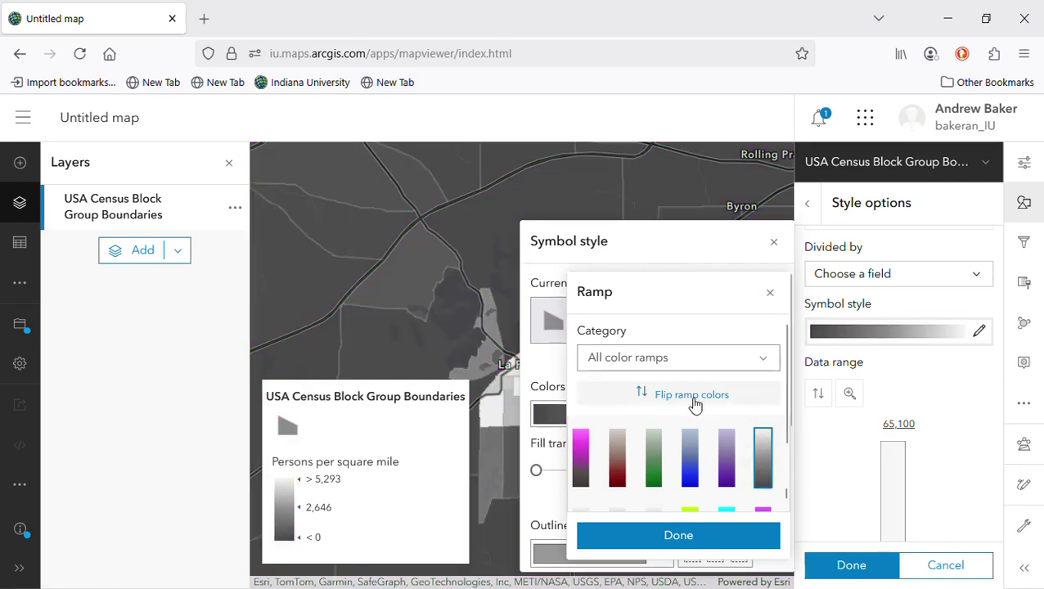
{"action": "left_click", "coordinate": [695, 398]}
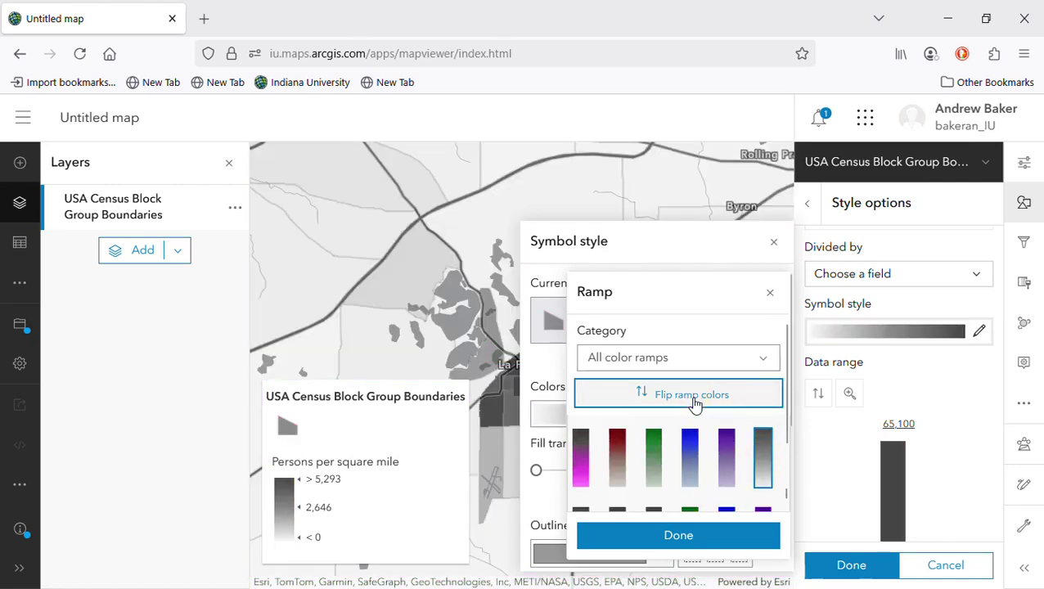
{"action": "left_click", "coordinate": [662, 547]}
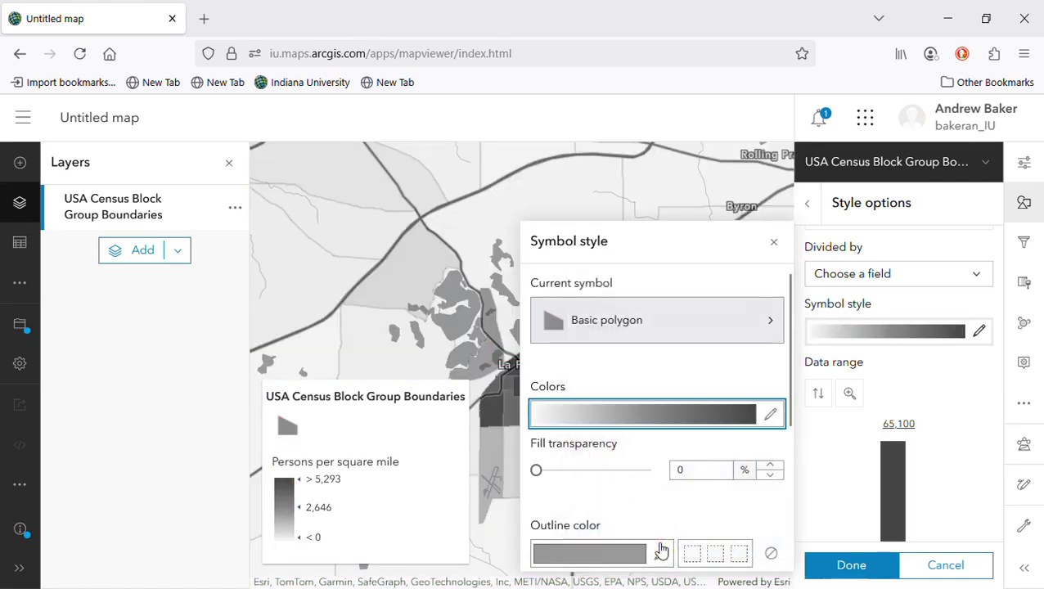
{"action": "left_click", "coordinate": [773, 244]}
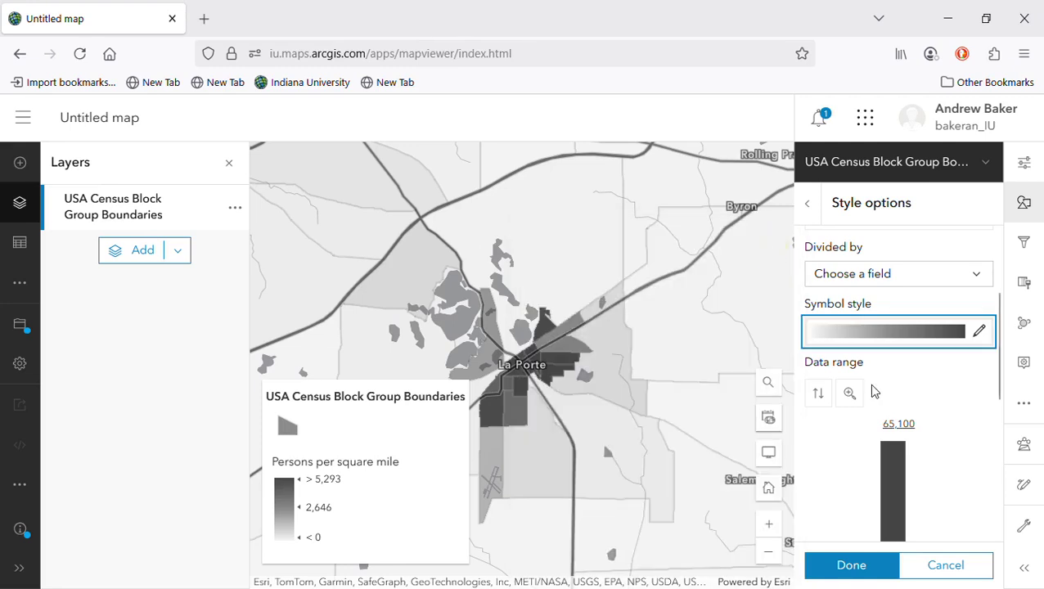
Step: Set the style range to be based on the current extent and regenerate it
{"action": "scroll", "coordinate": [979, 401], "scroll_direction": "down", "scroll_amount": 5}
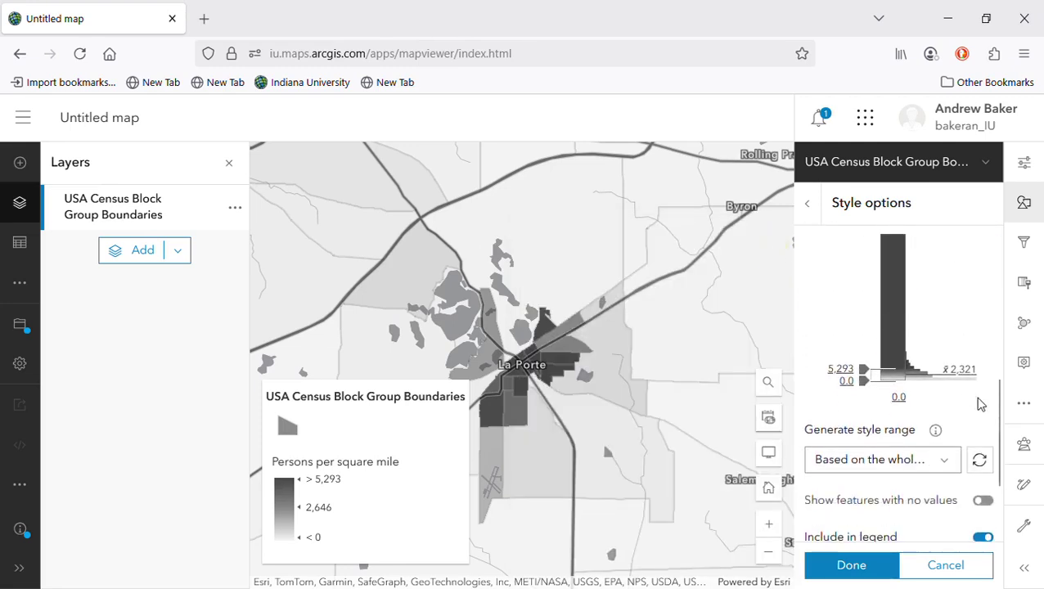
{"action": "left_click", "coordinate": [945, 461]}
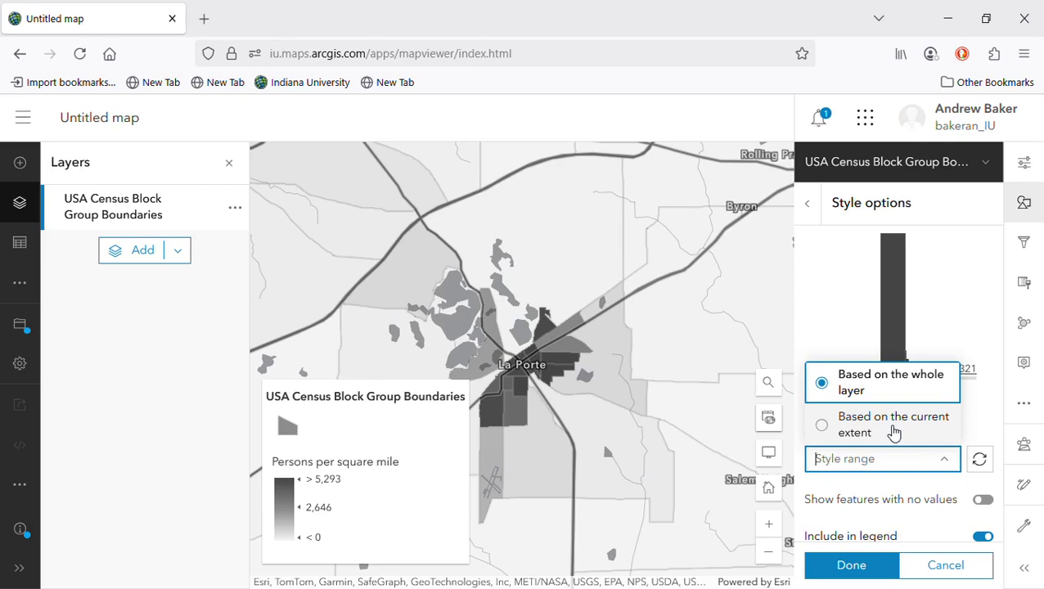
{"action": "left_click", "coordinate": [824, 428]}
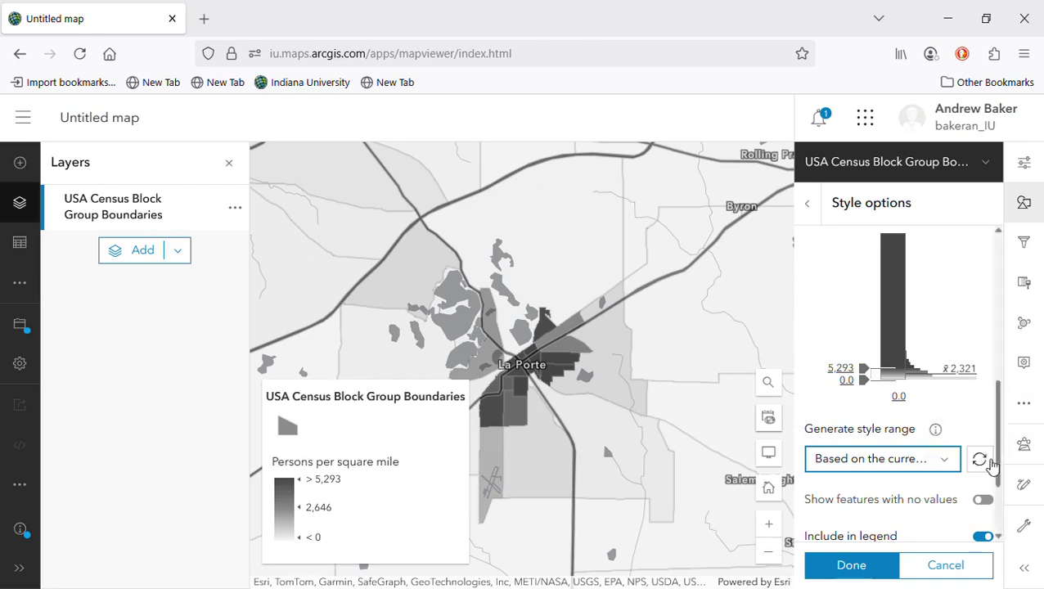
{"action": "left_click", "coordinate": [979, 461]}
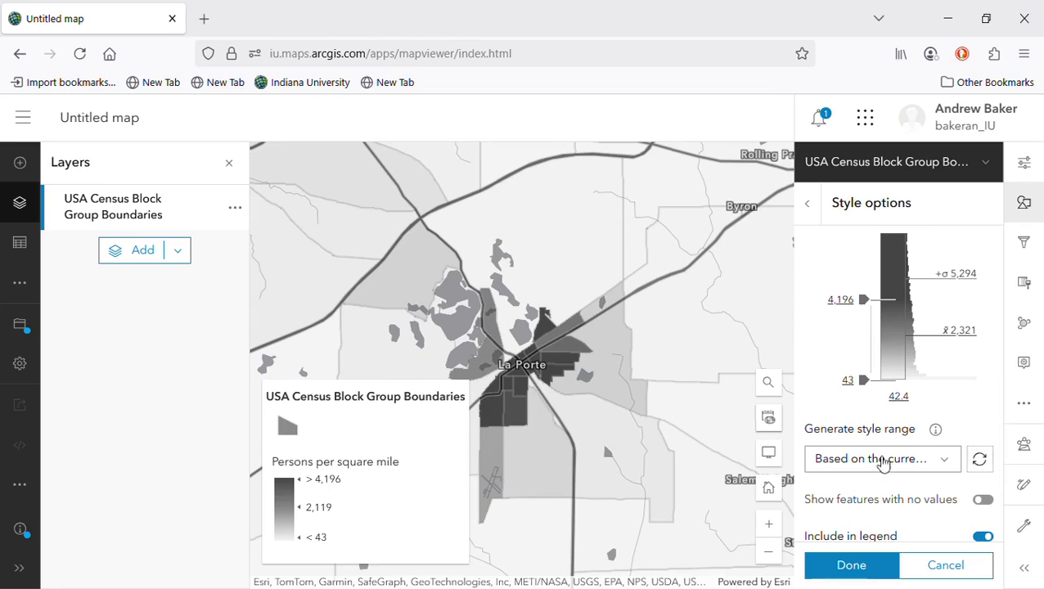
Step: Classify the Persons per square mile data using natural breaks, with the number of classes set to 10
{"action": "scroll", "coordinate": [902, 497], "scroll_direction": "down", "scroll_amount": 1}
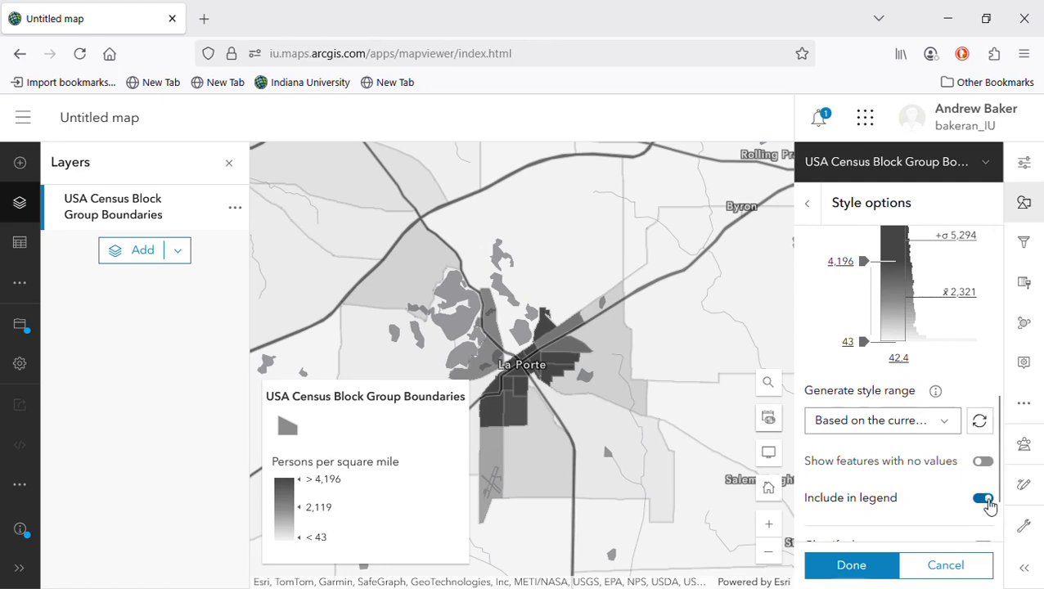
{"action": "scroll", "coordinate": [943, 495], "scroll_direction": "down", "scroll_amount": 2}
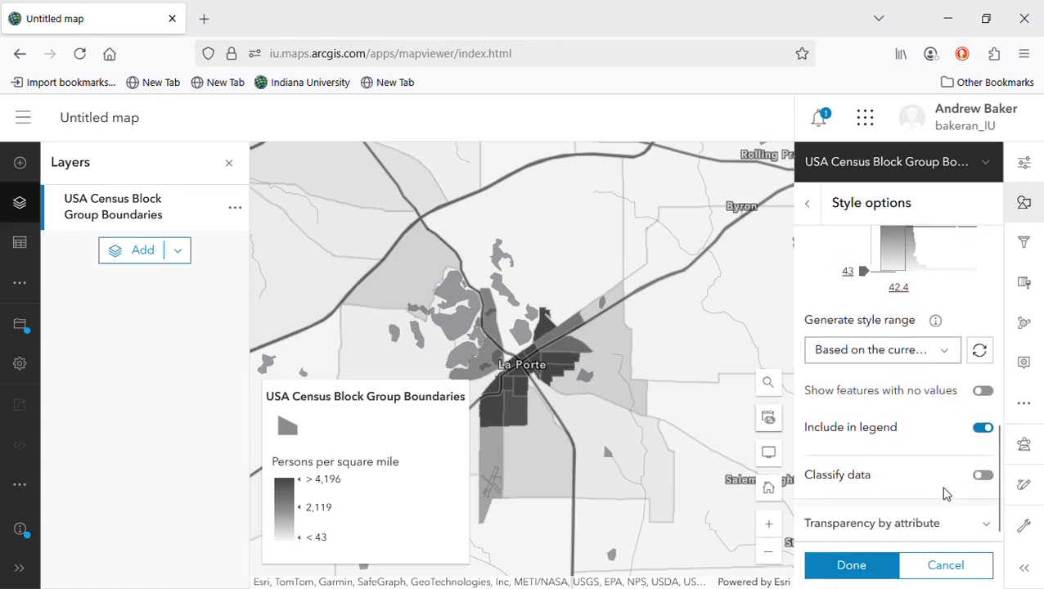
{"action": "left_click", "coordinate": [984, 476]}
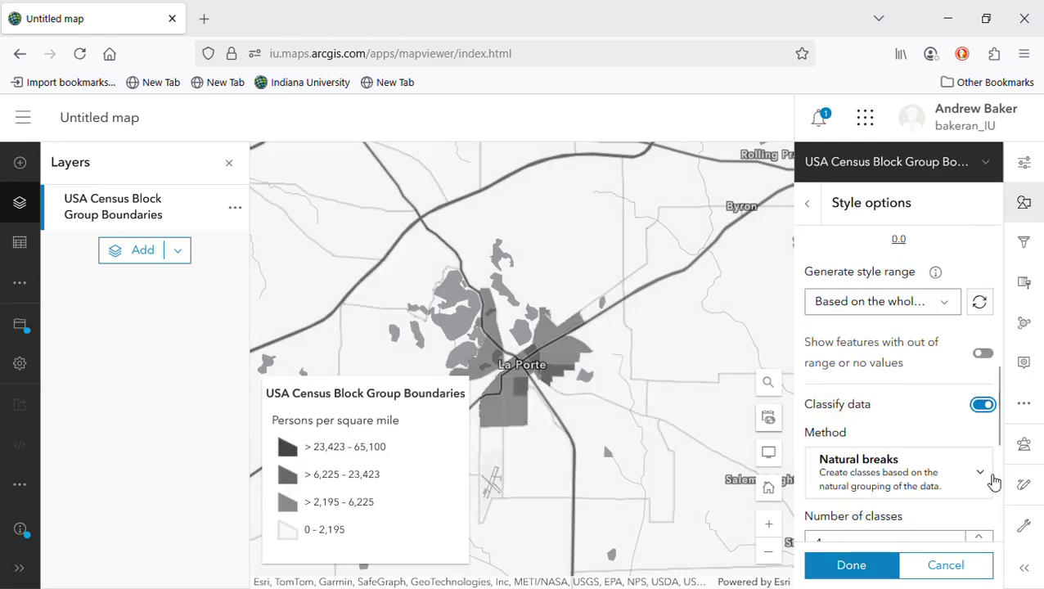
{"action": "scroll", "coordinate": [900, 435], "scroll_direction": "down", "scroll_amount": 3}
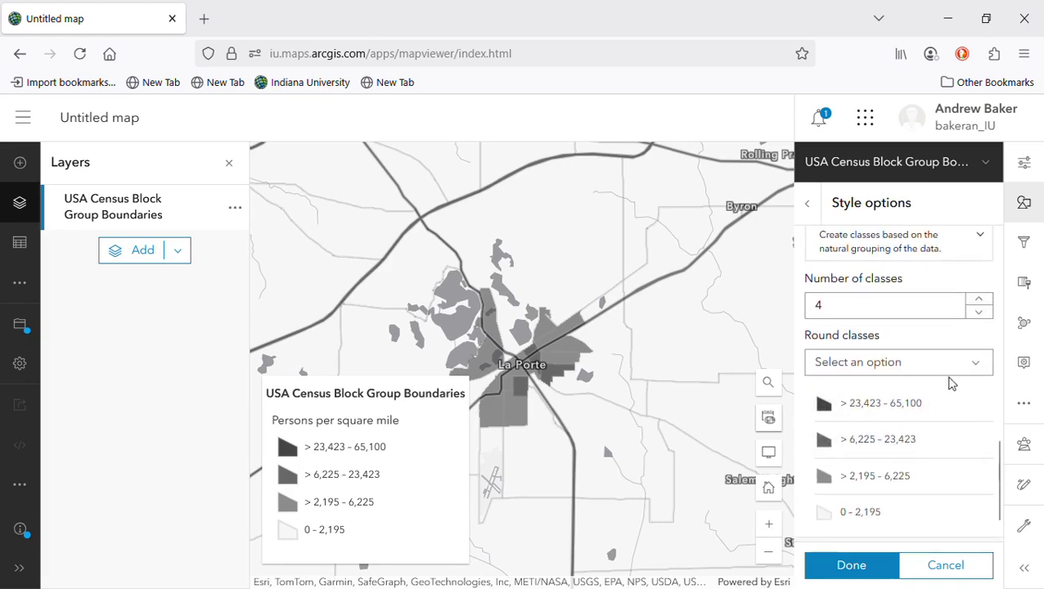
{"action": "left_click", "coordinate": [982, 300]}
{"action": "left_click", "coordinate": [982, 299]}
{"action": "left_click", "coordinate": [983, 299]}
{"action": "left_click", "coordinate": [982, 300]}
{"action": "left_click", "coordinate": [982, 300]}
{"action": "left_click", "coordinate": [983, 299]}
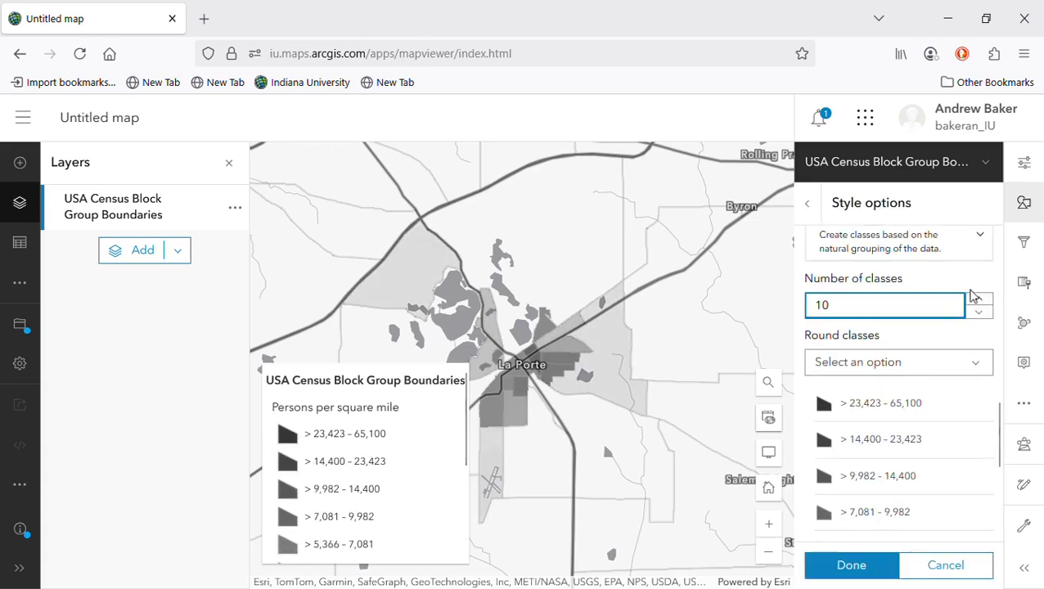
Step: Change the classification method of the Persons per square mile data to equal interval and finish the style options
{"action": "scroll", "coordinate": [970, 327], "scroll_direction": "up", "scroll_amount": 2}
{"action": "left_click", "coordinate": [979, 338]}
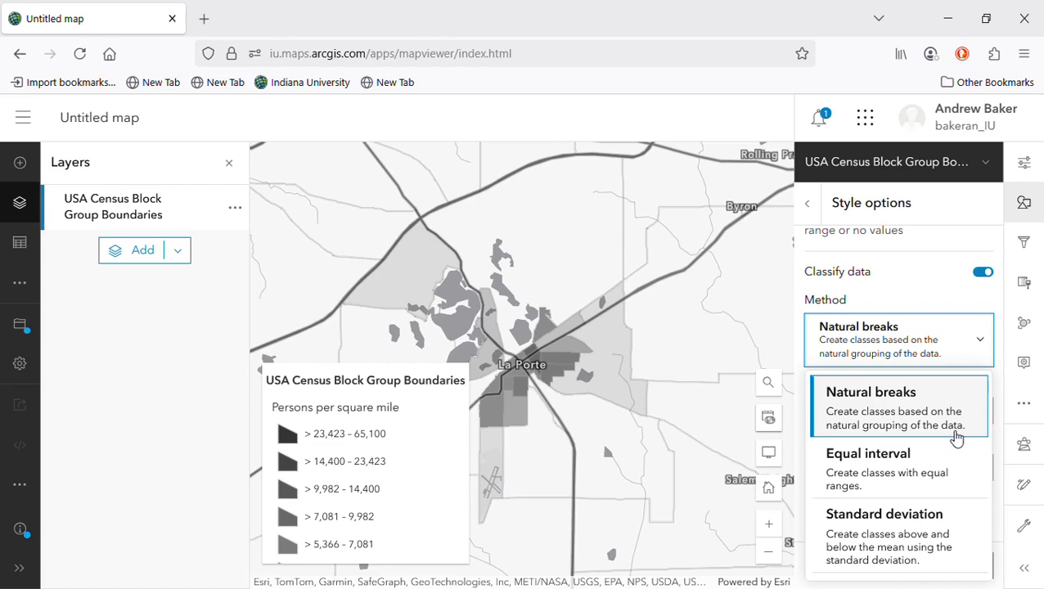
{"action": "scroll", "coordinate": [957, 439], "scroll_direction": "down", "scroll_amount": 3}
{"action": "scroll", "coordinate": [957, 439], "scroll_direction": "up", "scroll_amount": 3}
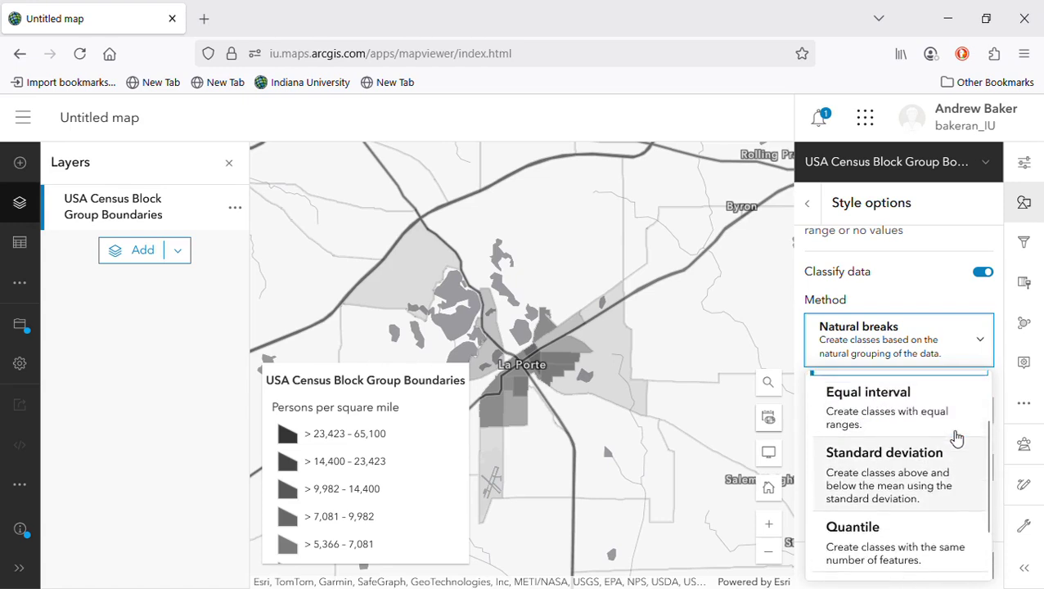
{"action": "left_click", "coordinate": [874, 470]}
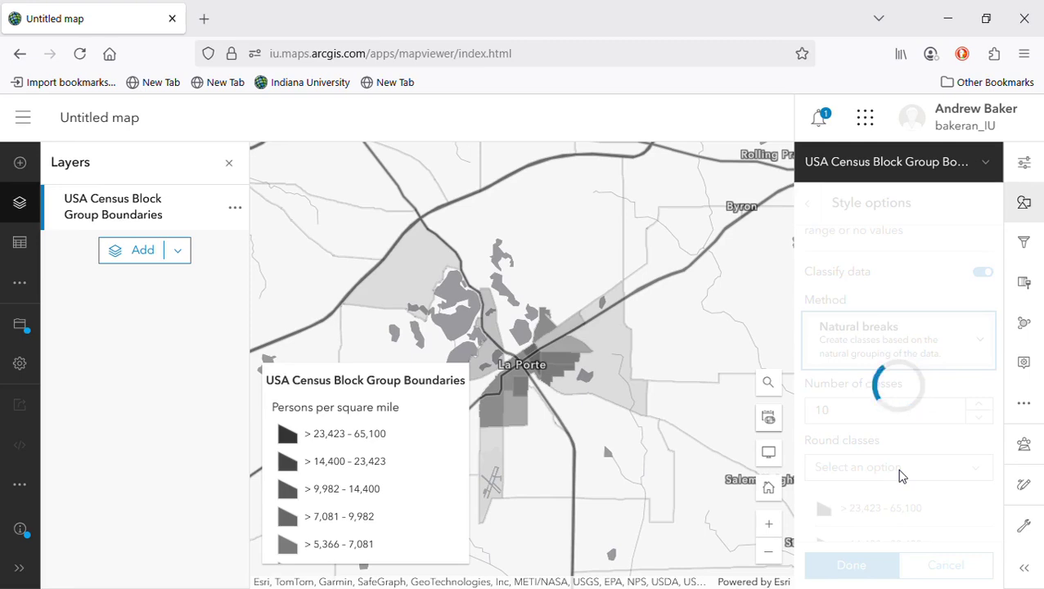
{"action": "scroll", "coordinate": [901, 476], "scroll_direction": "down", "scroll_amount": 5}
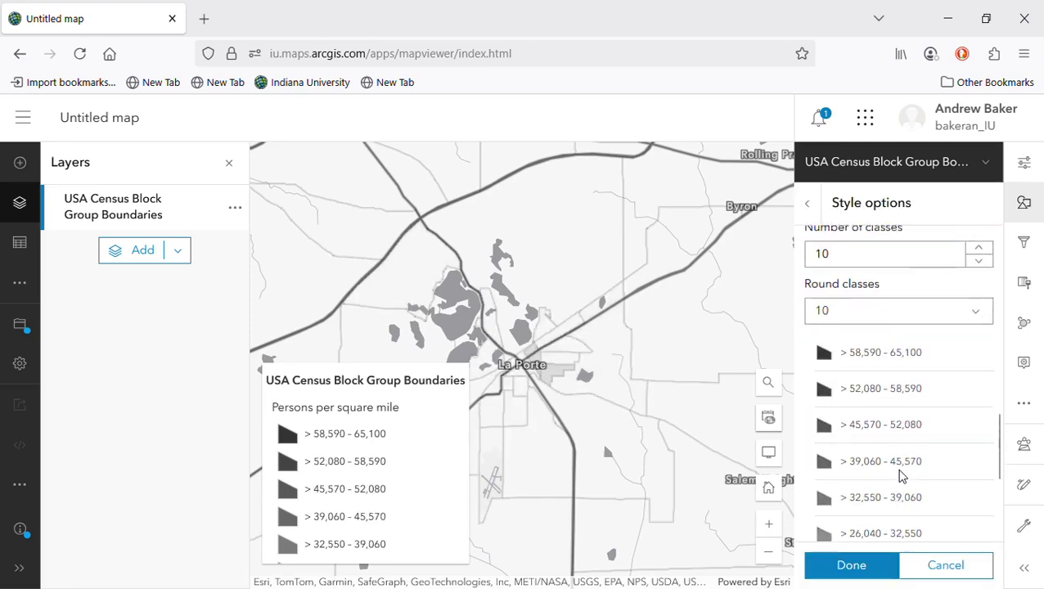
{"action": "left_click", "coordinate": [853, 566]}
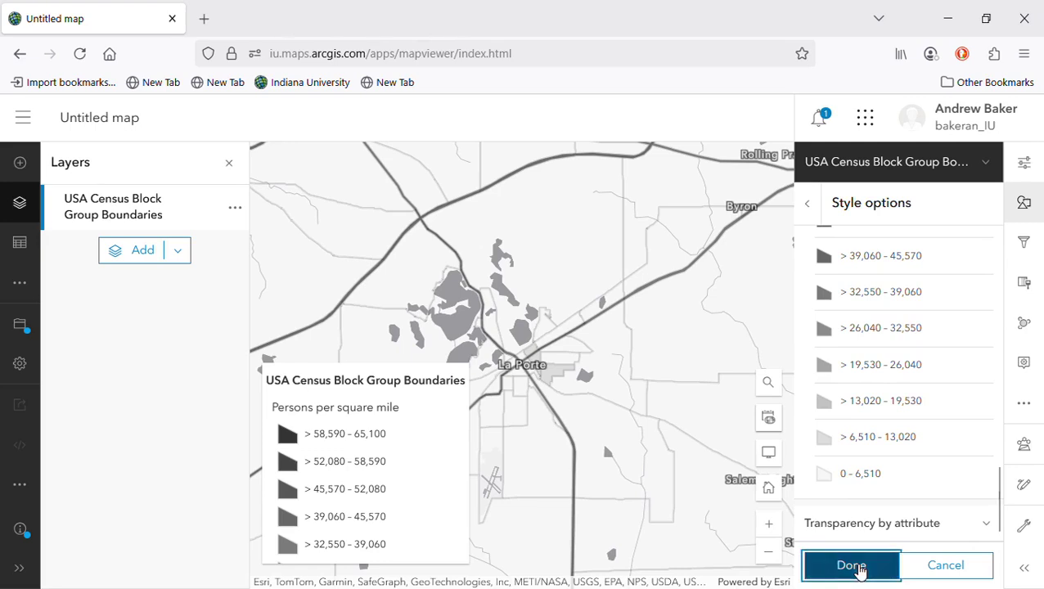
{"action": "left_click", "coordinate": [855, 566]}
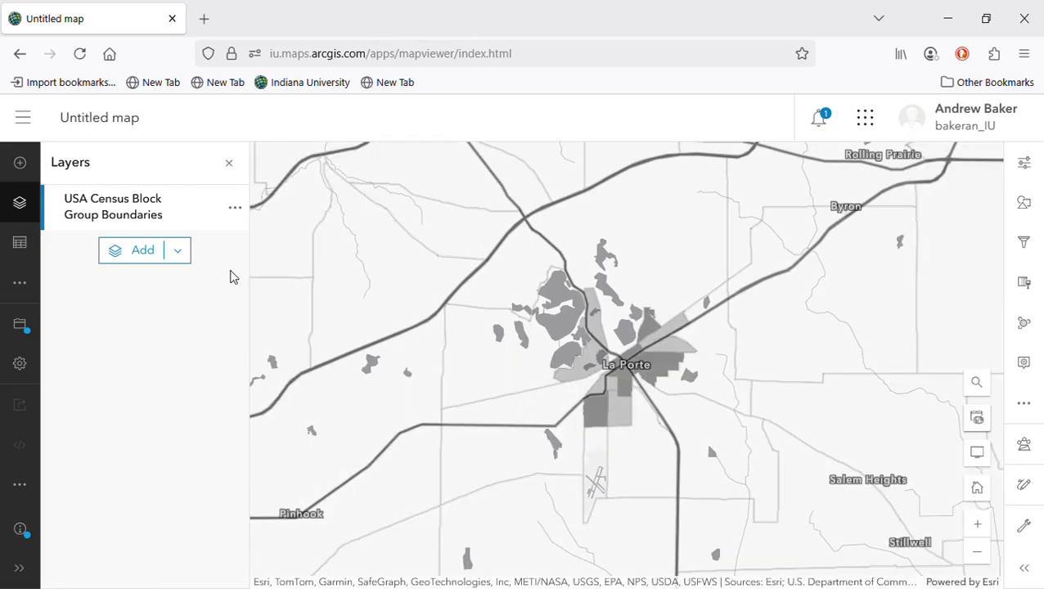
Step: Start saving the map and give it the title "Population Density of La Porte, Indiana"
{"action": "left_click", "coordinate": [20, 326]}
{"action": "left_click", "coordinate": [90, 329]}
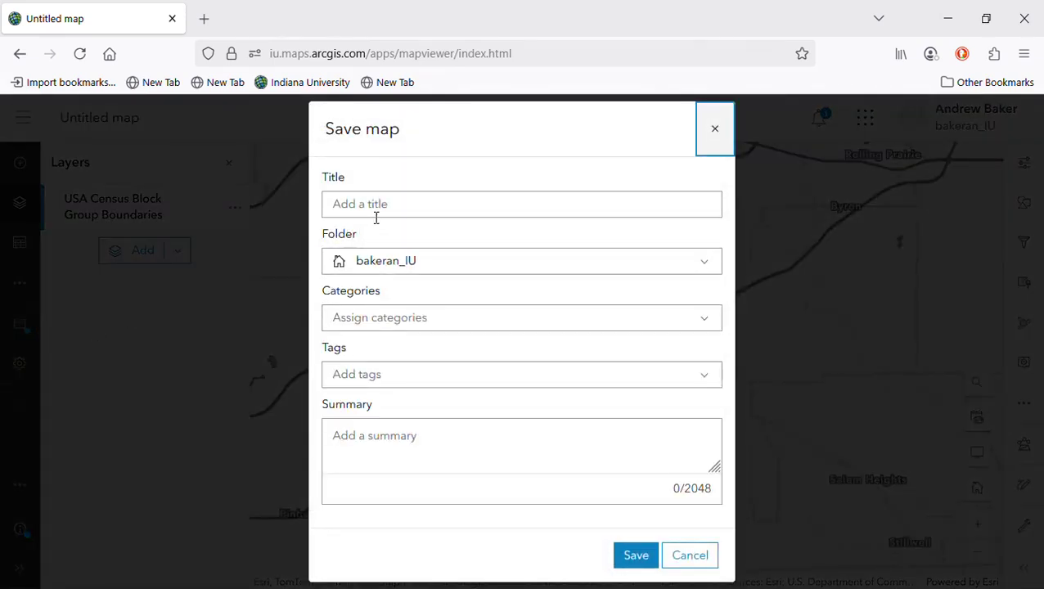
{"action": "left_click", "coordinate": [382, 208]}
{"action": "type", "text": "P"}
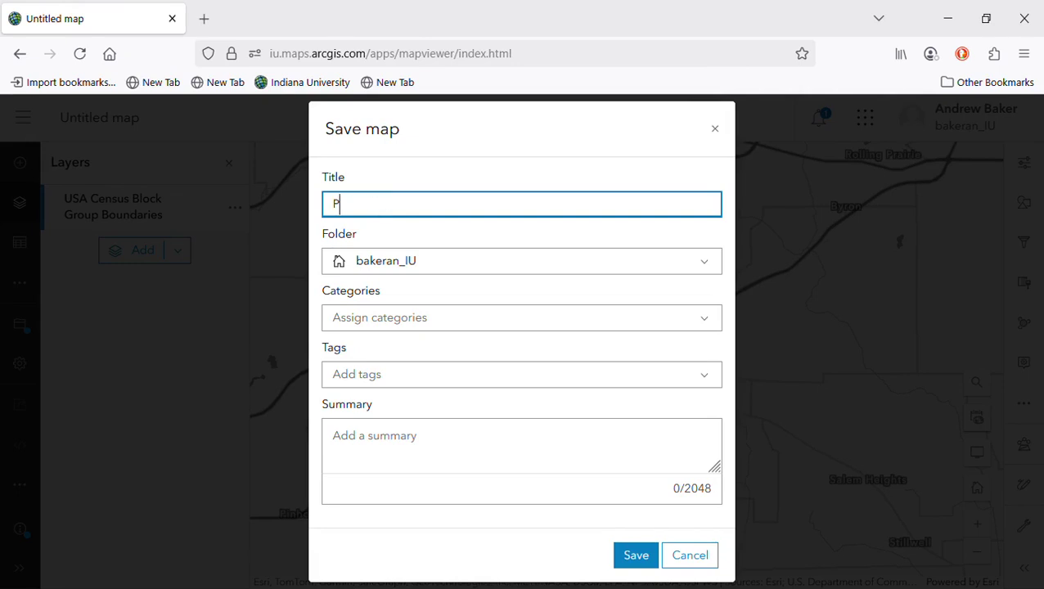
{"action": "type", "text": "opulation Density of La Porte, Indiana"}
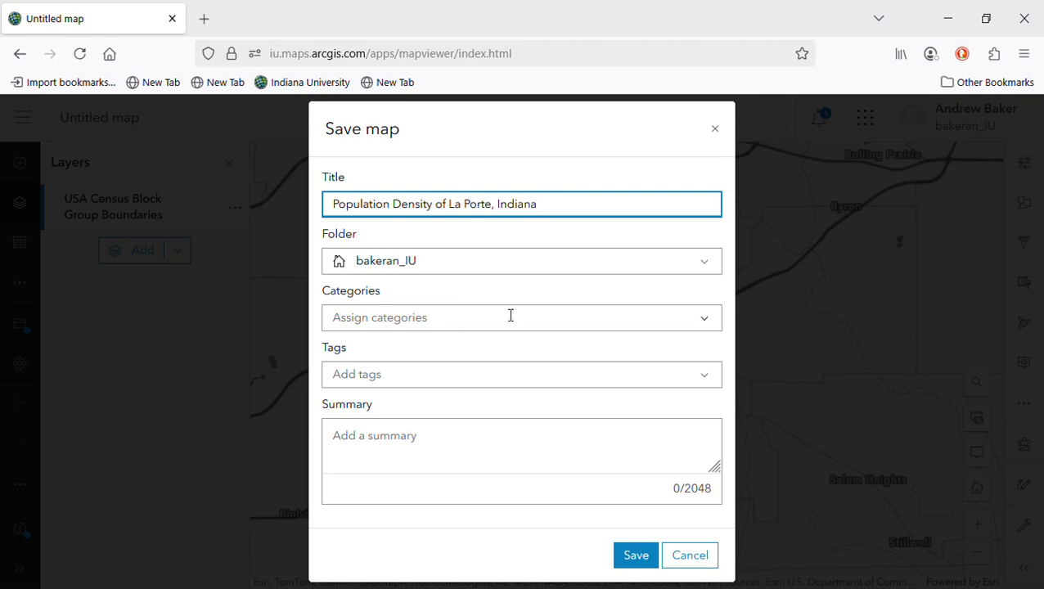
Step: Add the summary "I suggest adding a simple summary." without assigning categories, and save the map
{"action": "left_click", "coordinate": [705, 323]}
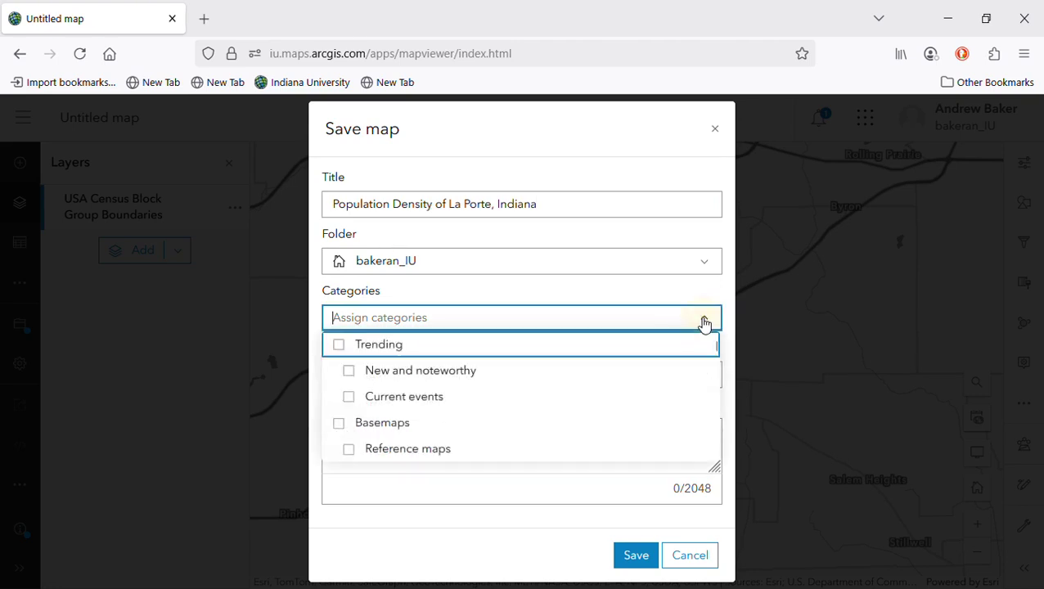
{"action": "left_click", "coordinate": [705, 322]}
{"action": "left_click", "coordinate": [558, 457]}
{"action": "type", "text": "I"}
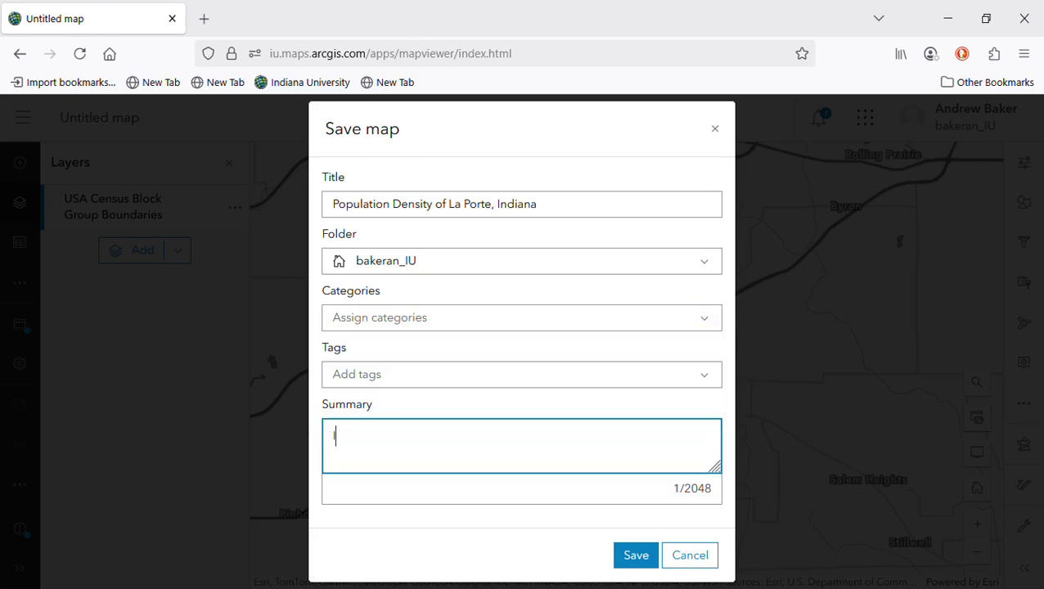
{"action": "type", "text": " suggest adding a simple summary"}
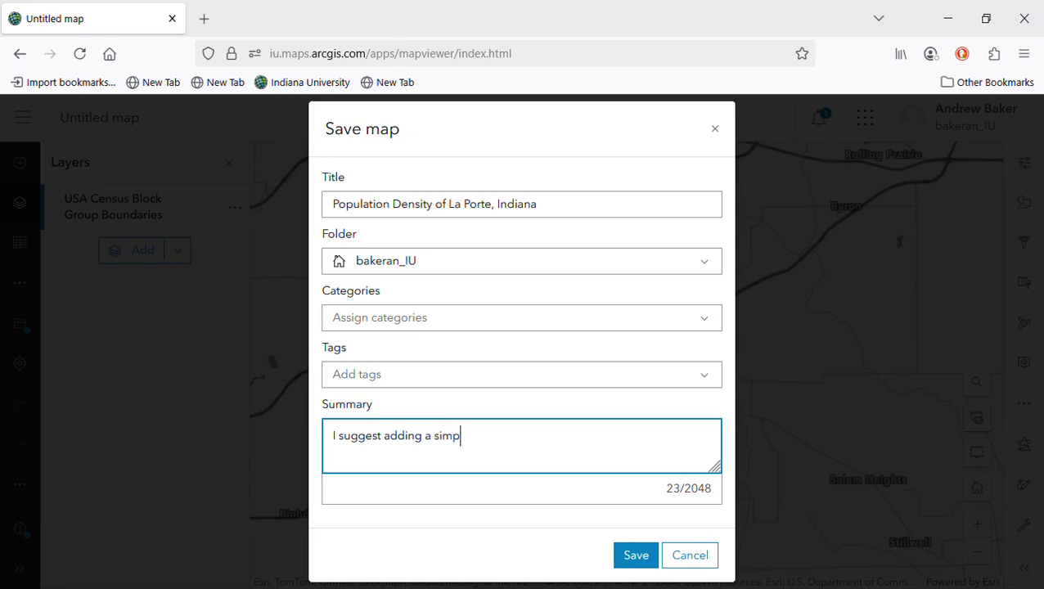
{"action": "type", "text": "."}
{"action": "left_click", "coordinate": [636, 556]}
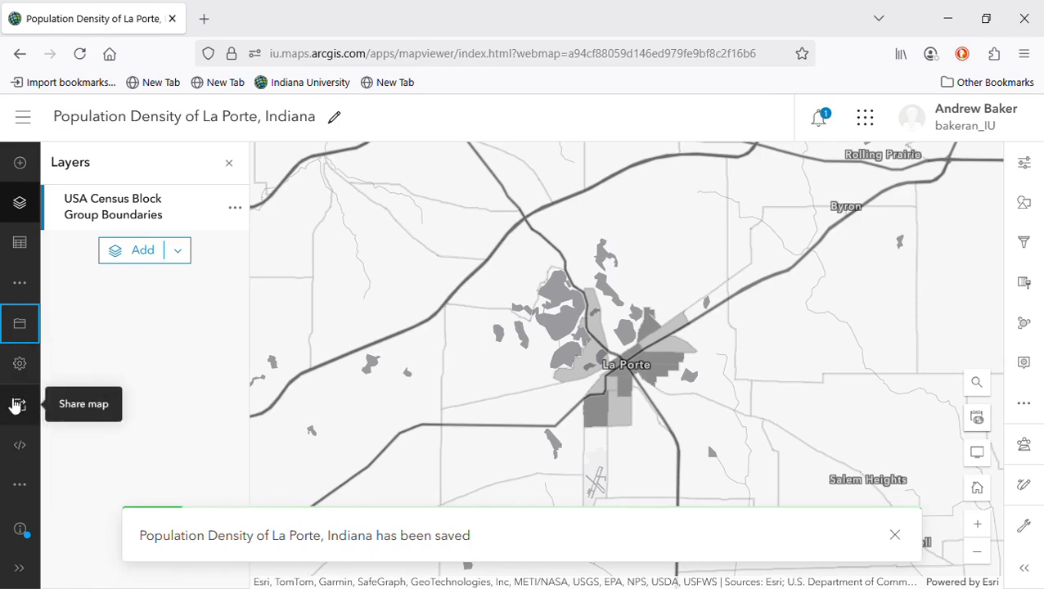
Step: Set up a print layout of the map with the Letter ANSI A landscape template and JPG as the file format
{"action": "left_click", "coordinate": [21, 492]}
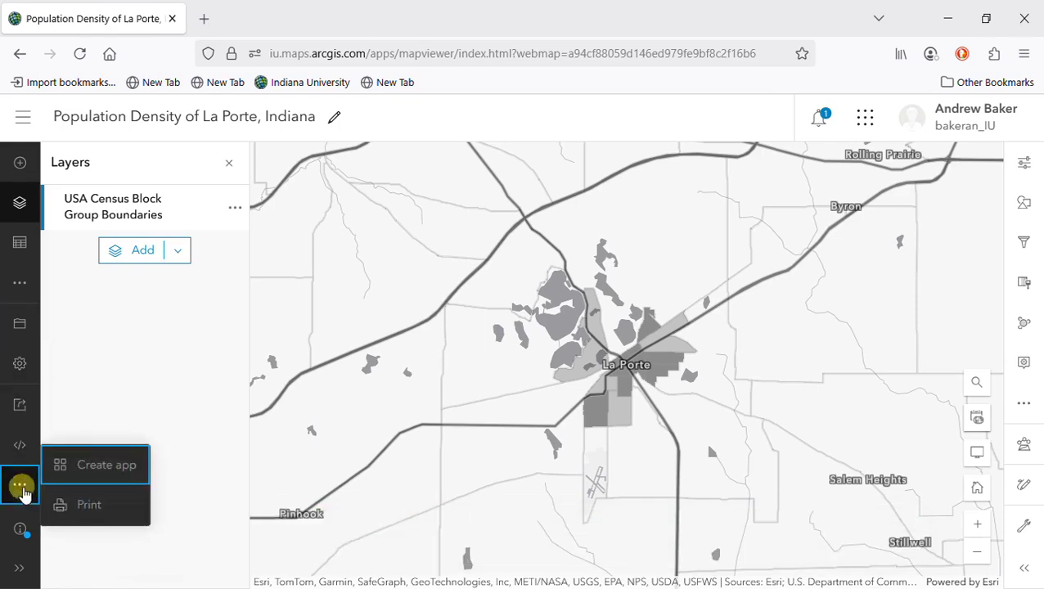
{"action": "left_click", "coordinate": [90, 505]}
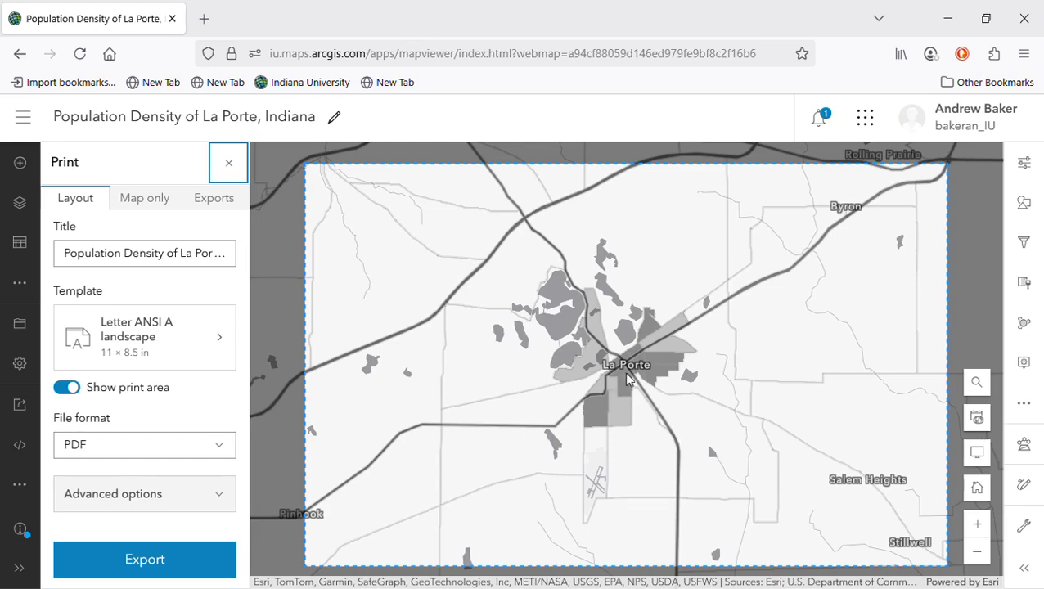
{"action": "left_click", "coordinate": [171, 346]}
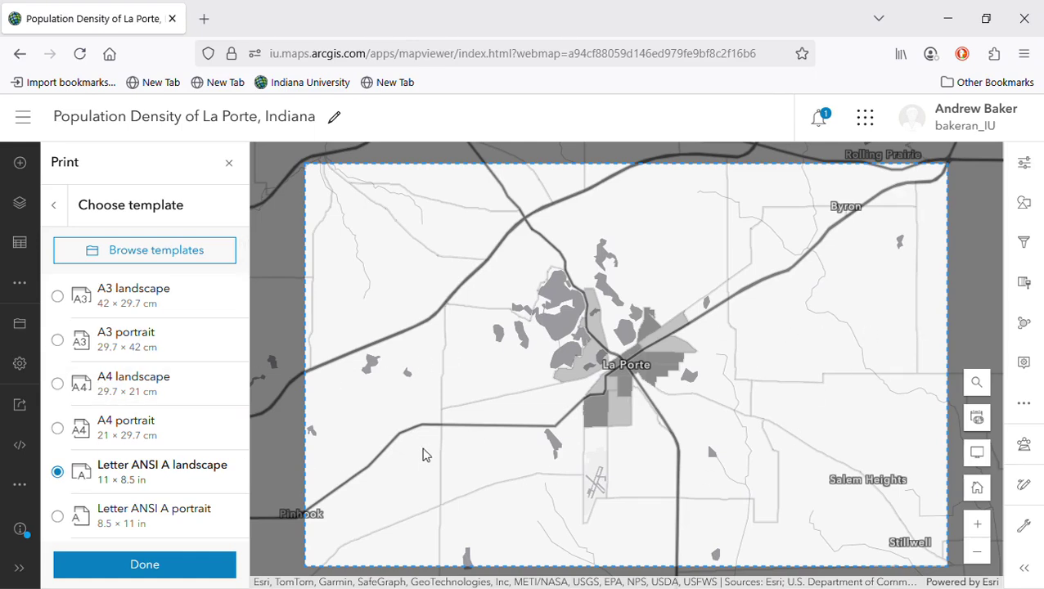
{"action": "scroll", "coordinate": [159, 450], "scroll_direction": "down", "scroll_amount": 2}
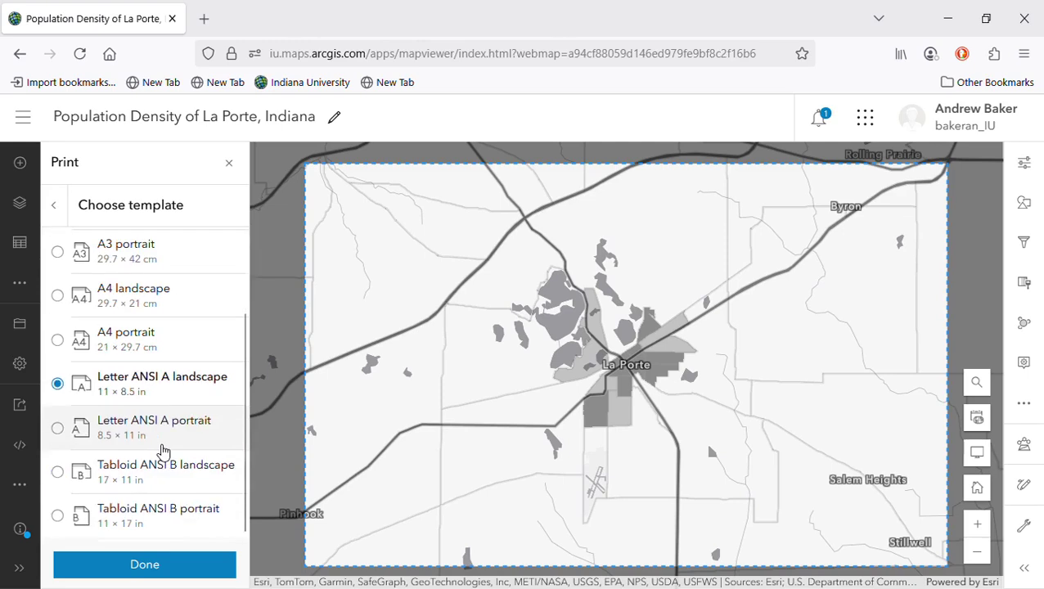
{"action": "scroll", "coordinate": [168, 412], "scroll_direction": "up", "scroll_amount": 2}
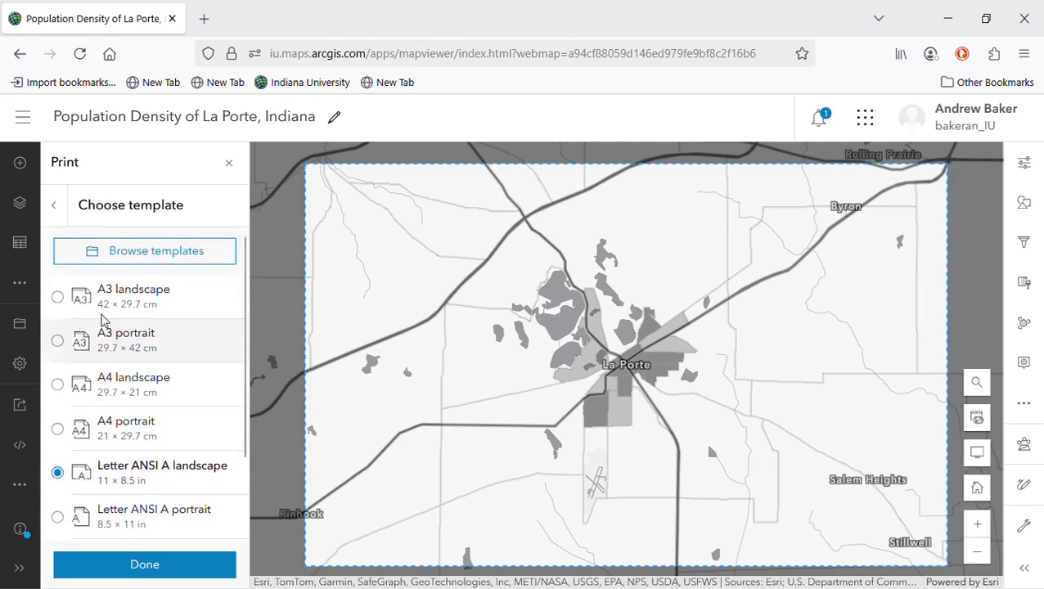
{"action": "left_click", "coordinate": [56, 208]}
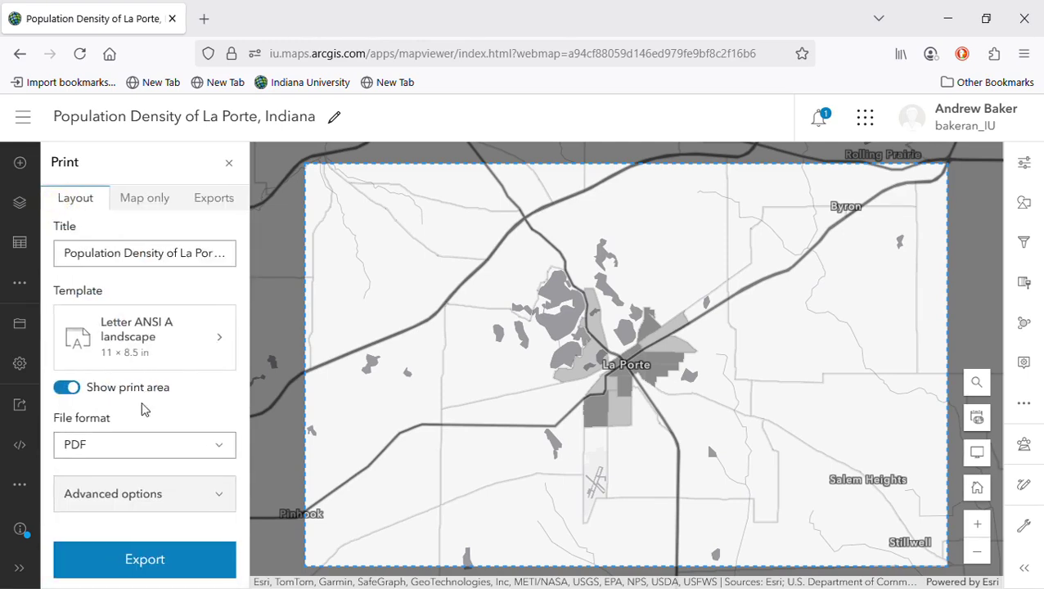
{"action": "left_click", "coordinate": [225, 449]}
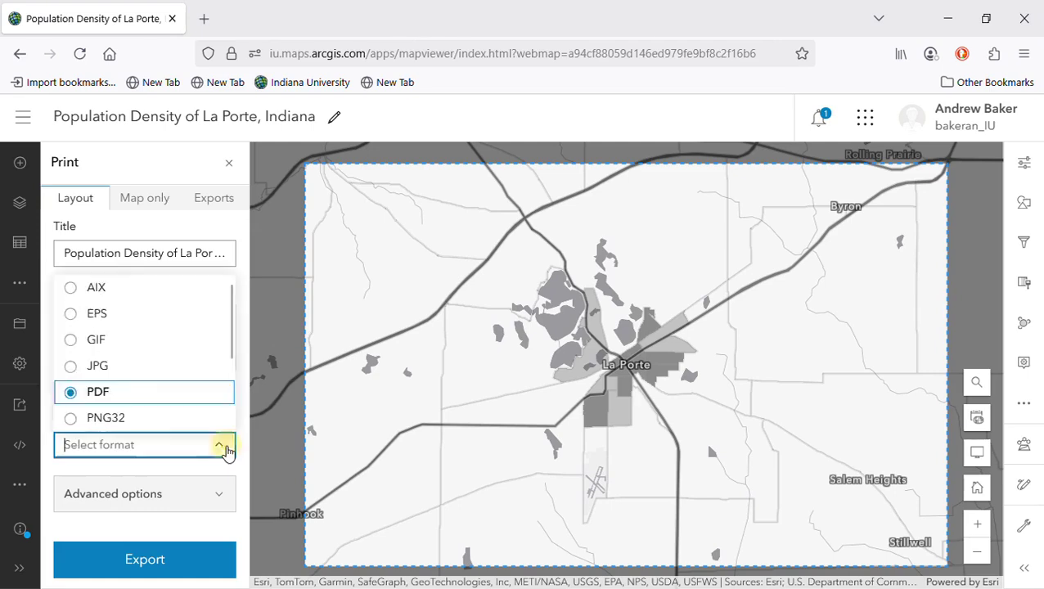
{"action": "left_click", "coordinate": [92, 368]}
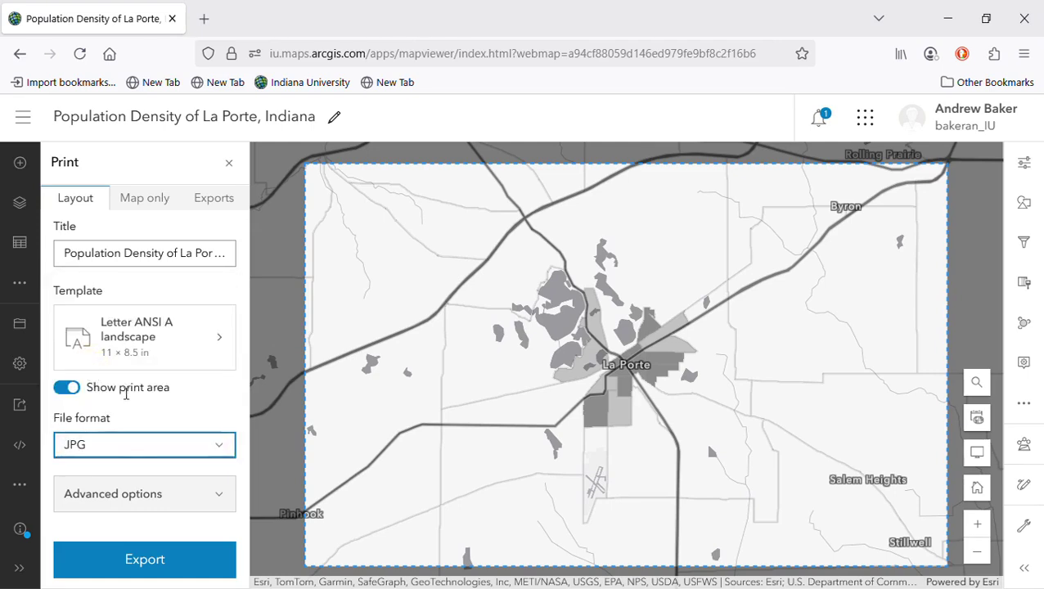
Step: In the advanced print options, set the author to "Your Name" and include a north arrow
{"action": "left_click", "coordinate": [222, 498]}
{"action": "scroll", "coordinate": [223, 501], "scroll_direction": "down", "scroll_amount": 3}
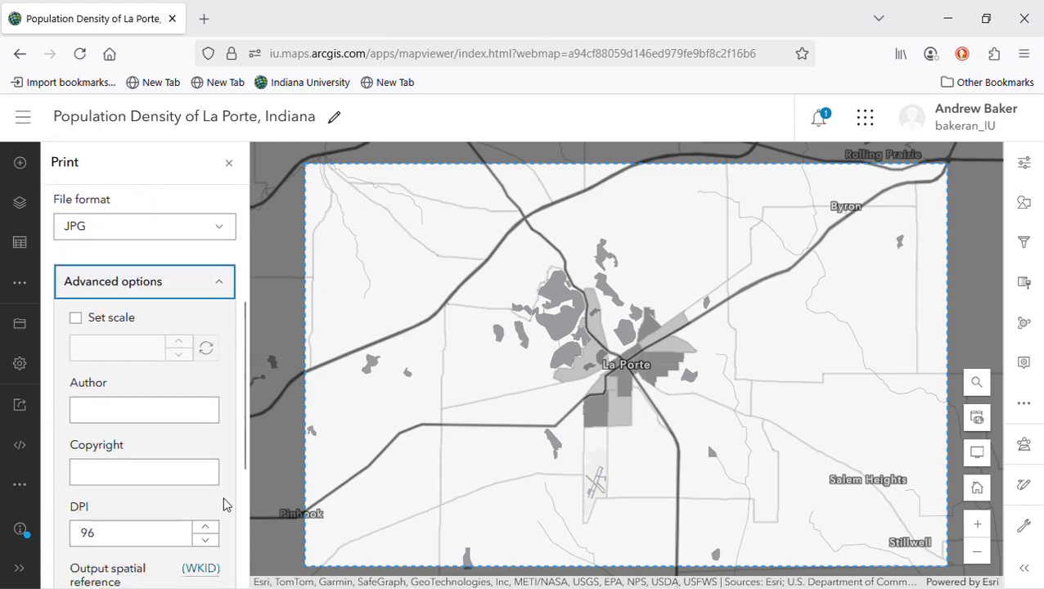
{"action": "scroll", "coordinate": [216, 261], "scroll_direction": "down", "scroll_amount": 1}
{"action": "left_click", "coordinate": [147, 301]}
{"action": "type", "text": "Your Name"}
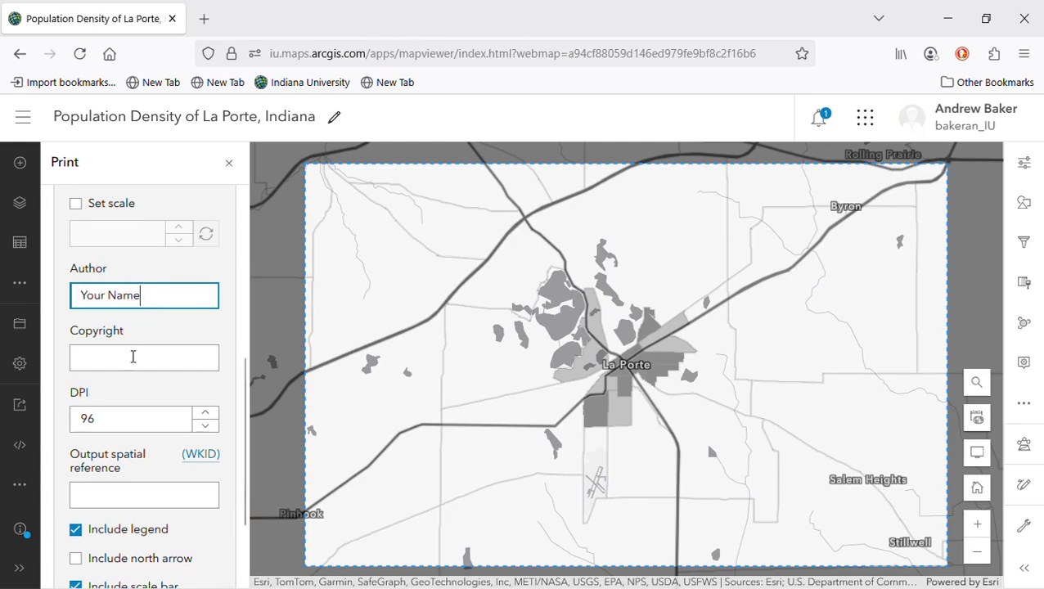
{"action": "scroll", "coordinate": [132, 360], "scroll_direction": "down", "scroll_amount": 2}
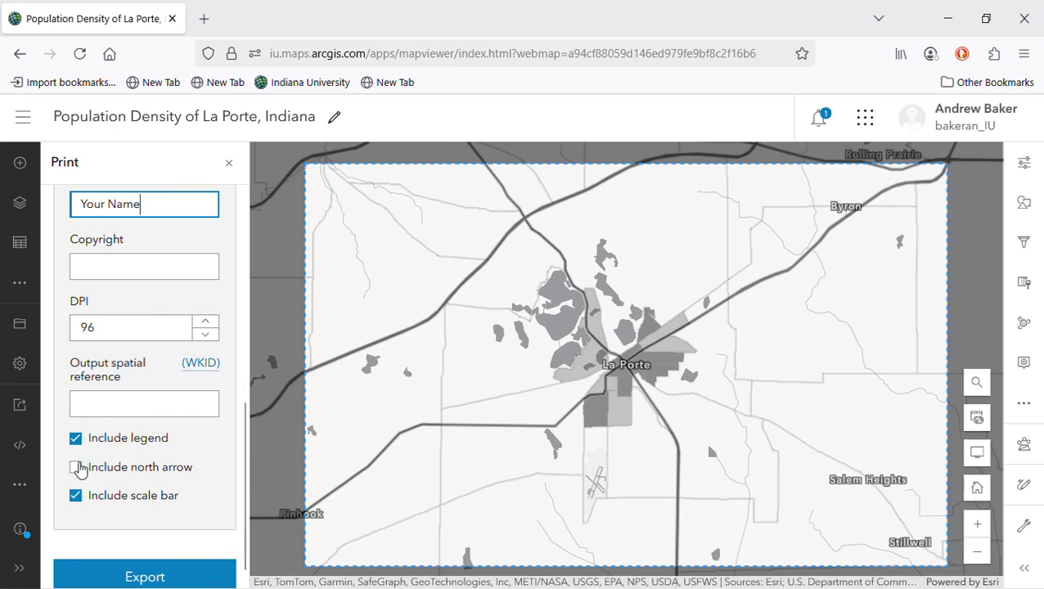
{"action": "left_click", "coordinate": [76, 470]}
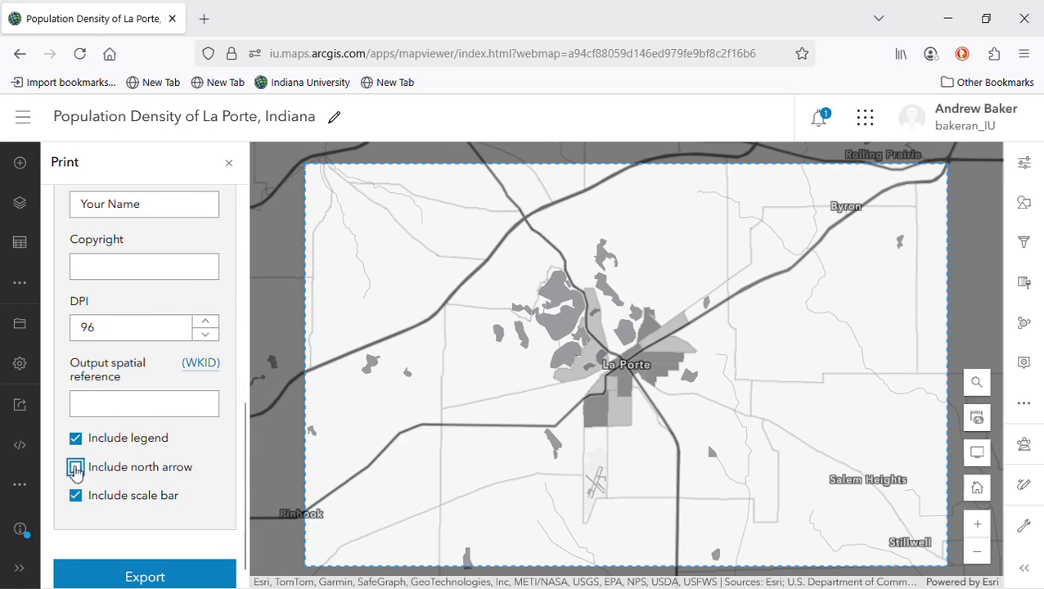
Step: Export the print layout of the La Porte population density map
{"action": "scroll", "coordinate": [118, 504], "scroll_direction": "down", "scroll_amount": 1}
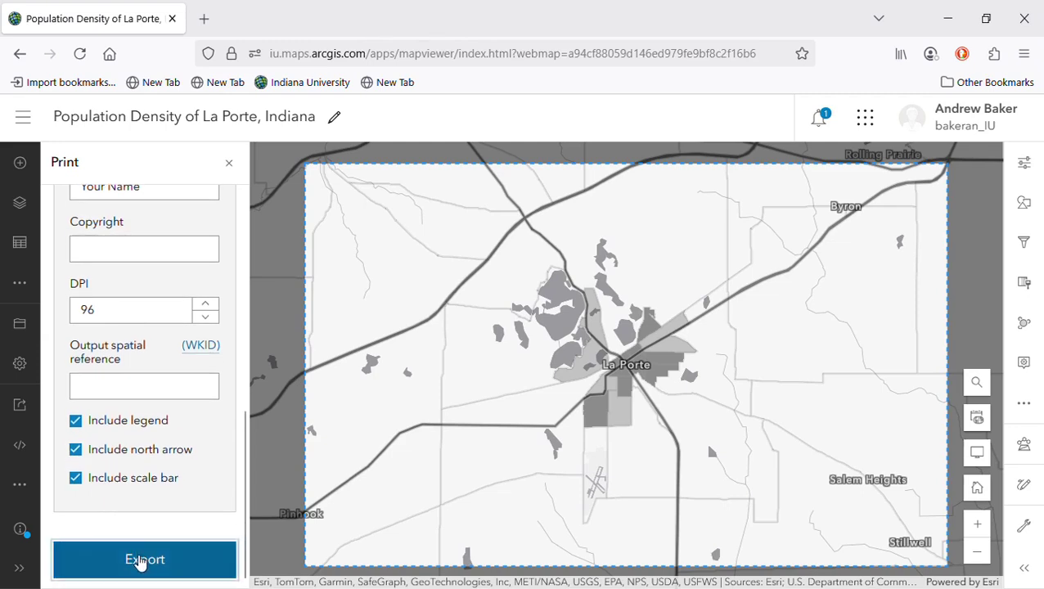
{"action": "left_click", "coordinate": [144, 561]}
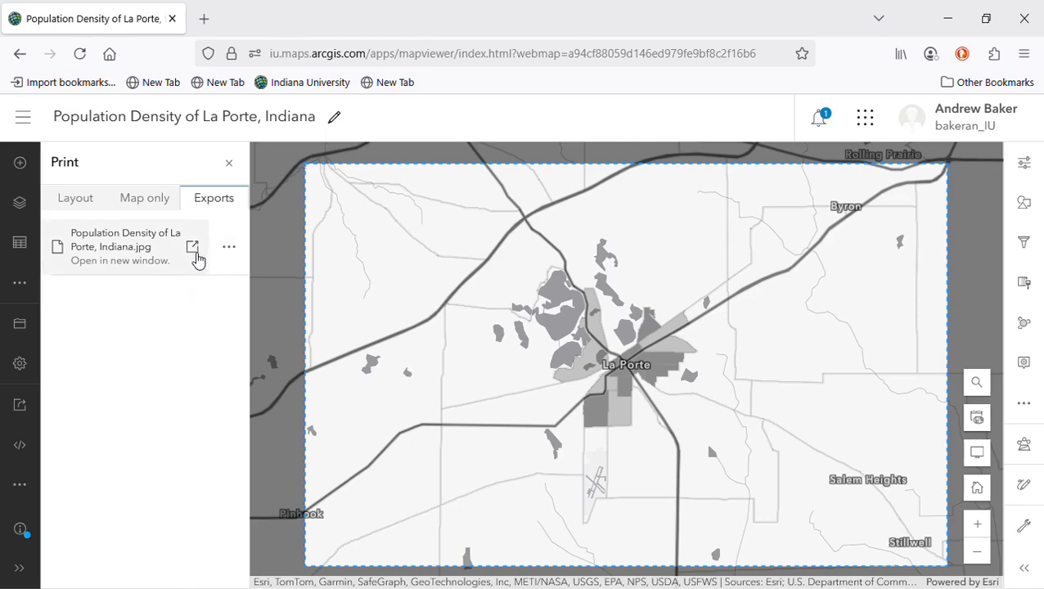
Step: Save the exported file Population Density of La Porte, Indiana.jpg as an item and open that item
{"action": "left_click", "coordinate": [230, 249]}
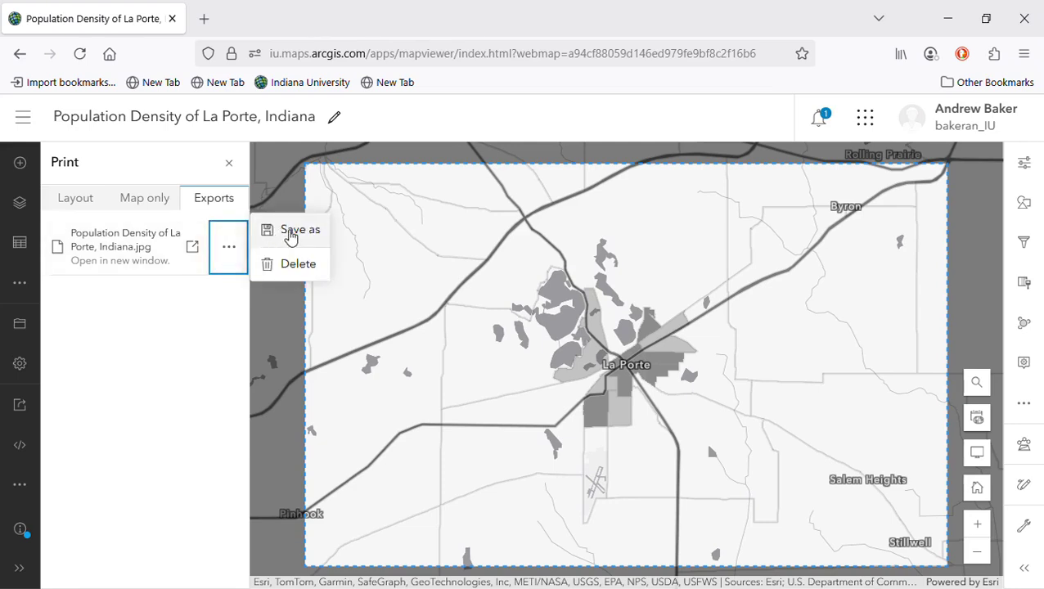
{"action": "left_click", "coordinate": [291, 233]}
{"action": "key", "text": "Return"}
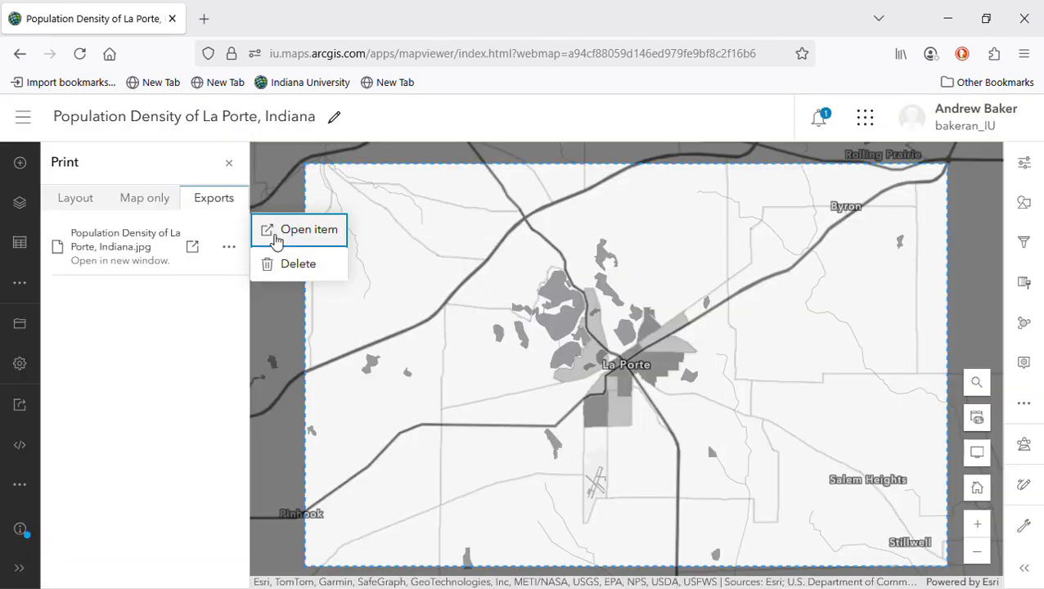
{"action": "left_click", "coordinate": [298, 232]}
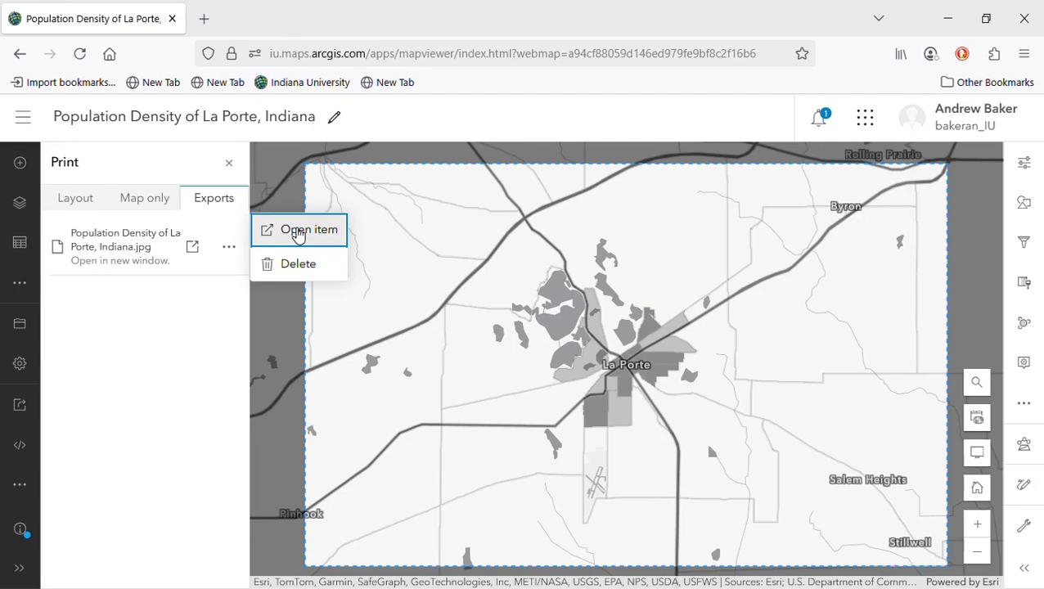